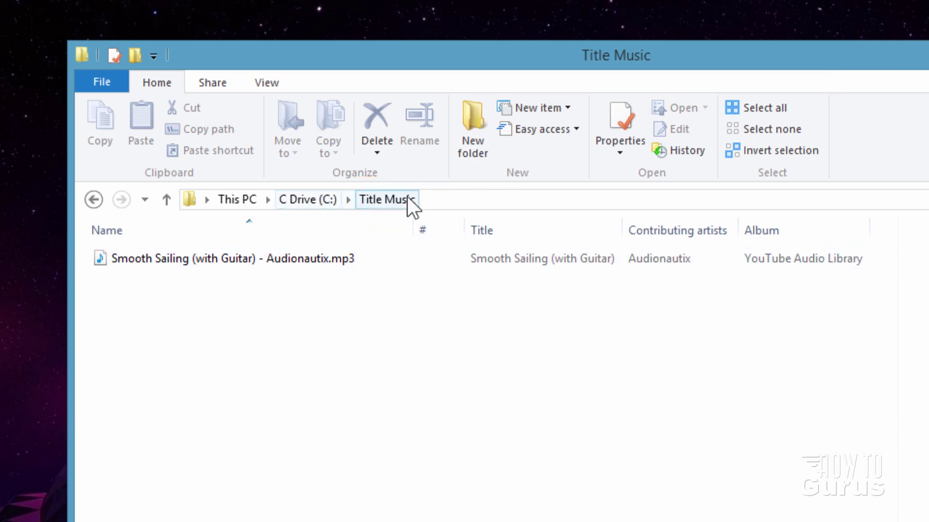
Step: Select the Smooth Sailing mp3, then bring up the launcher's list of game installations
left_click(149, 256)
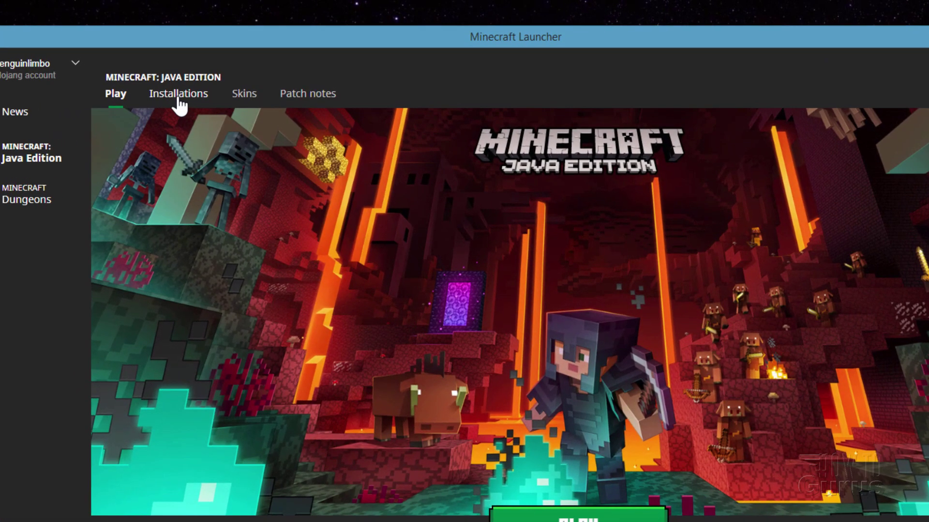
left_click(233, 64)
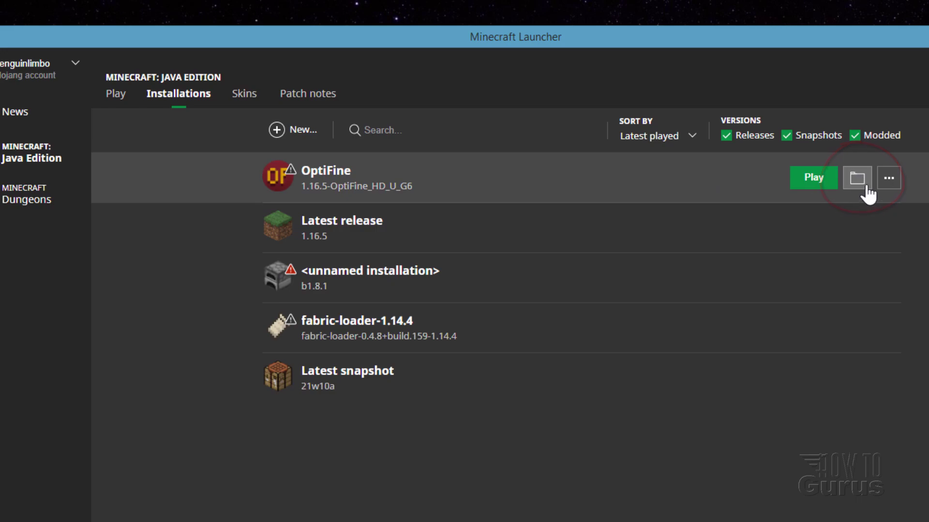
Step: Open the OptiFine installation's .minecraft folder and position its window on screen
left_click(856, 178)
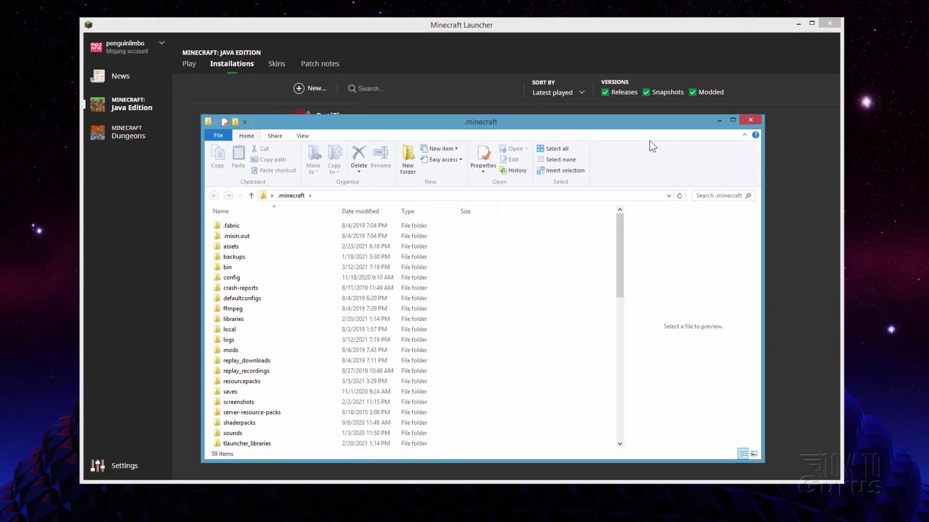
left_click_drag(525, 123, 599, 92)
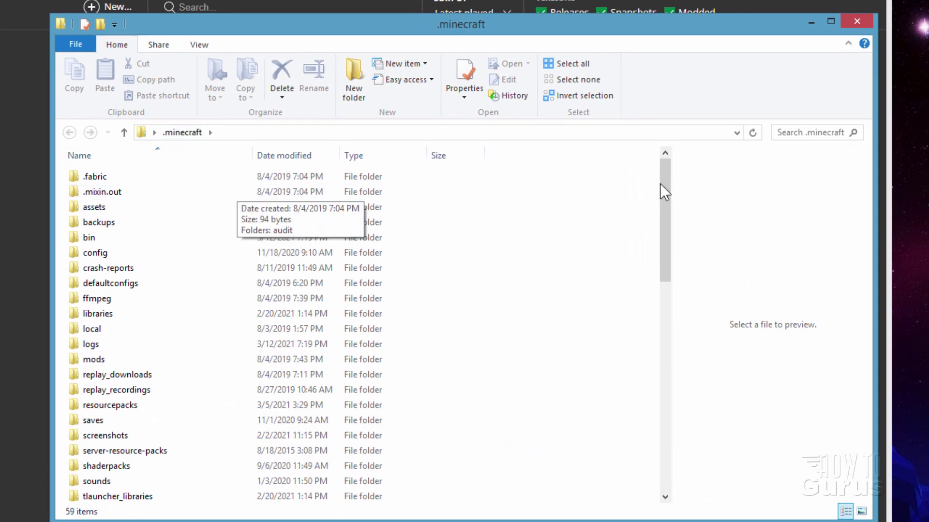
mouse_move(661, 186)
left_mouse_down()
mouse_move(676, 285)
mouse_move(612, 294)
left_mouse_up()
Step: Go into versions\1.16.5-OptiFine_HD_U_G6 and select its .jar file
double_click(76, 200)
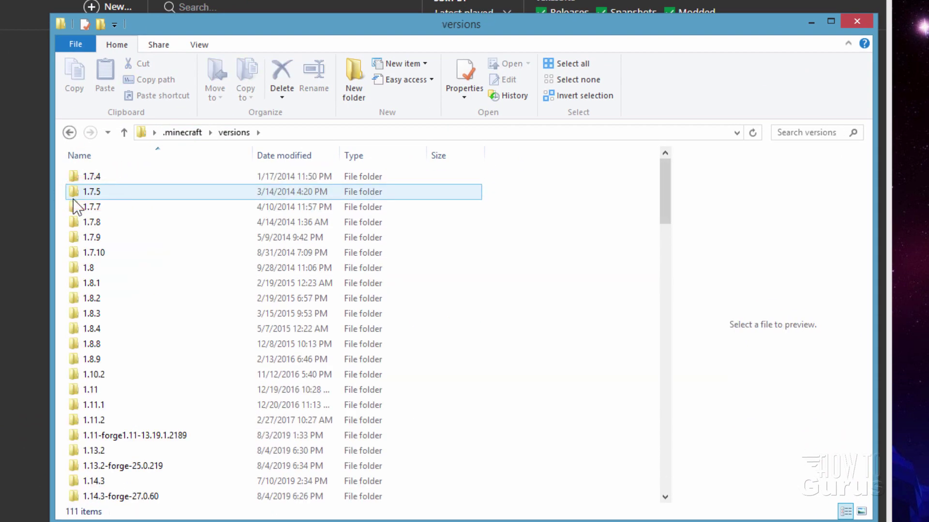
left_click_drag(667, 183, 667, 338)
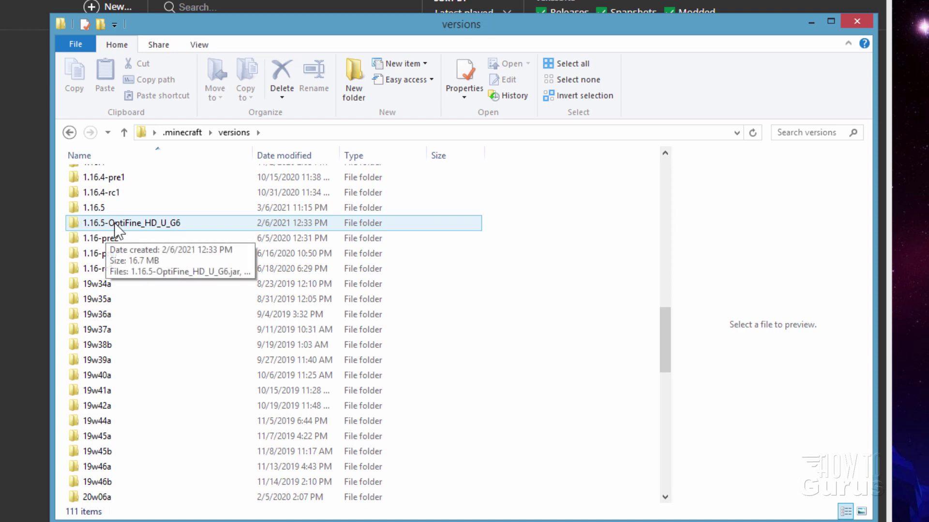
double_click(72, 224)
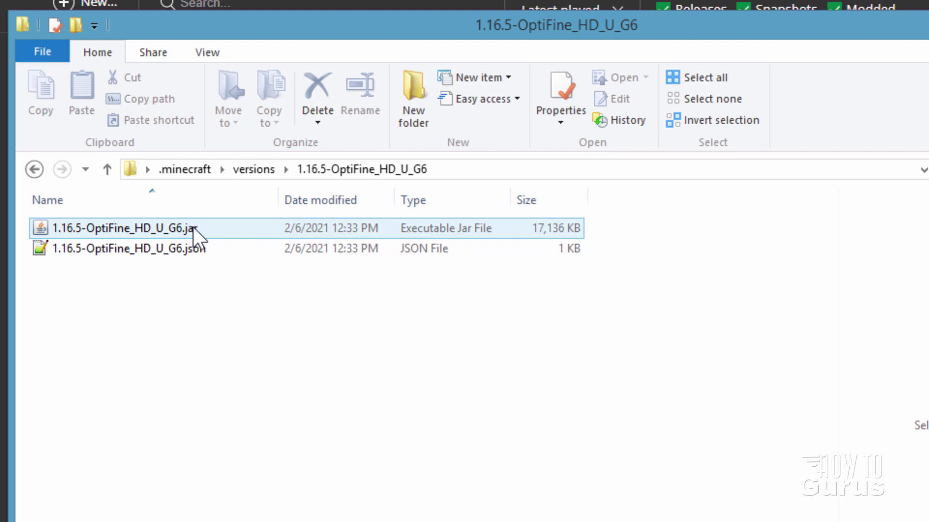
left_click(218, 56)
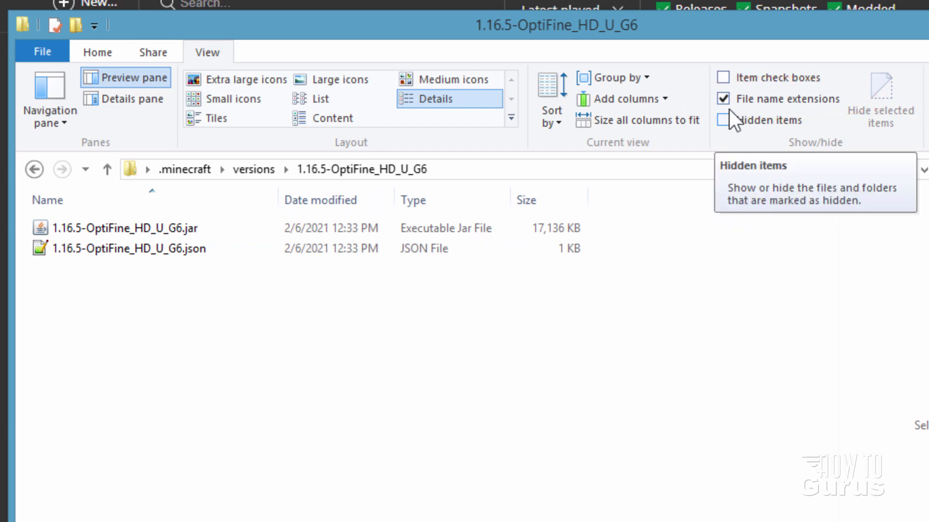
left_click(191, 228)
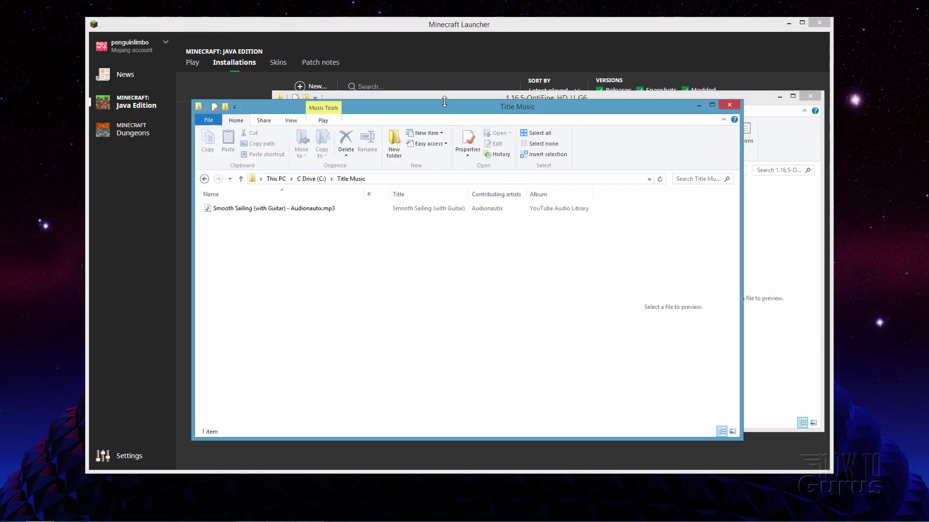
Step: Copy 1.16.5-OptiFine_HD_U_G6.jar from the OptiFine window into the Title Music folder
left_click_drag(444, 101, 408, 133)
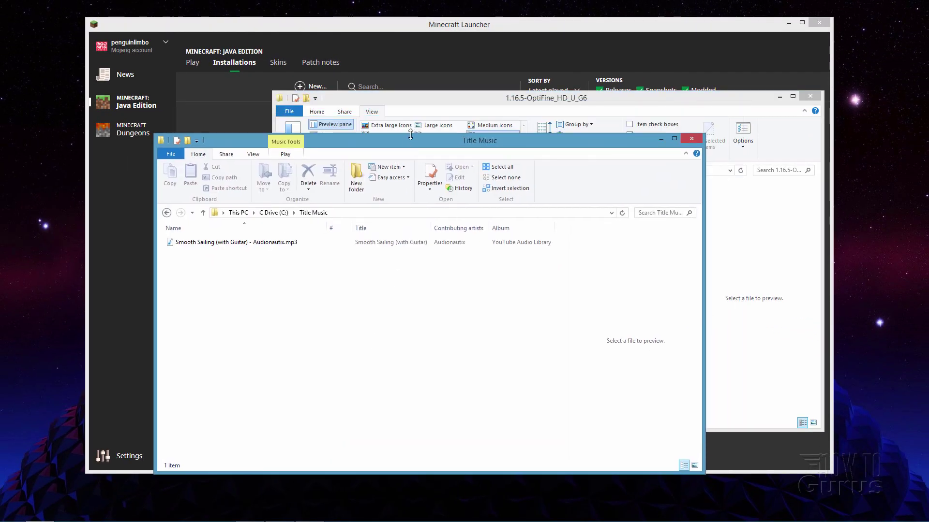
left_click(418, 107)
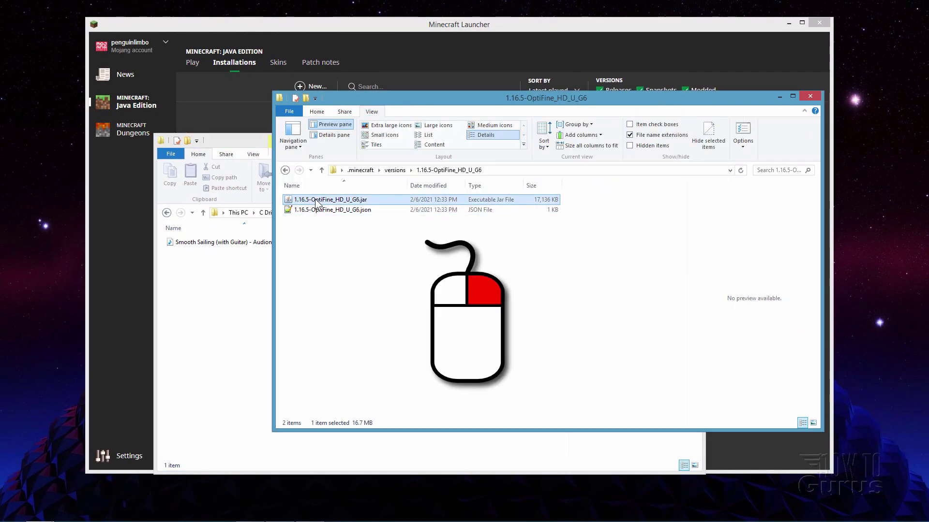
left_click_drag(315, 202, 212, 300)
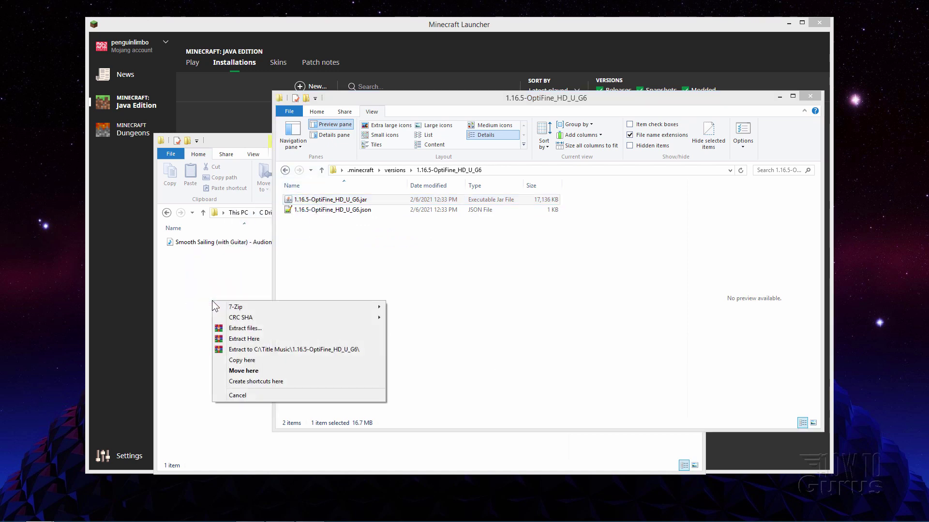
left_click(246, 360)
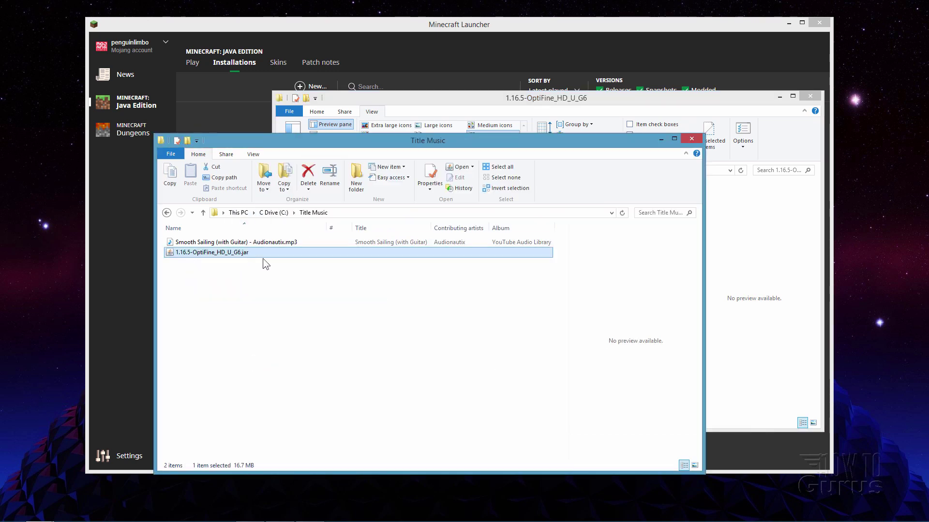
left_click(474, 102)
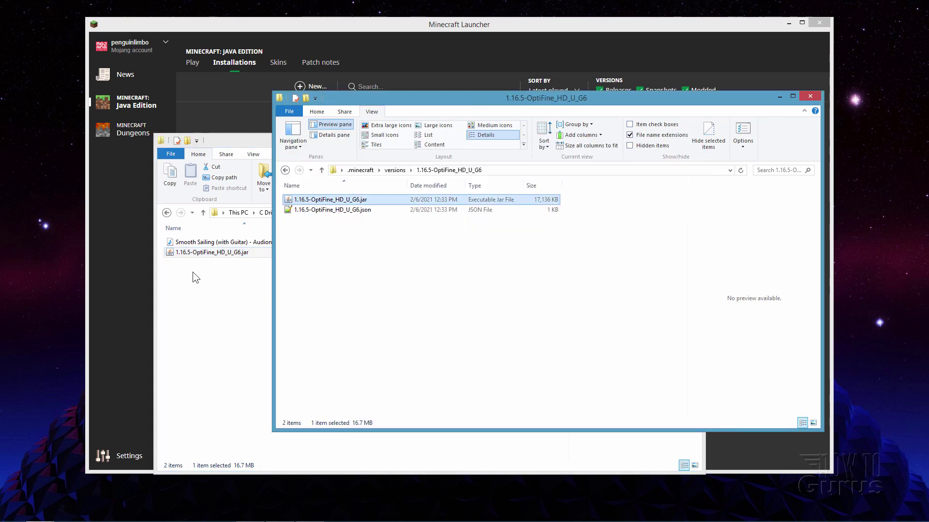
left_click(230, 142)
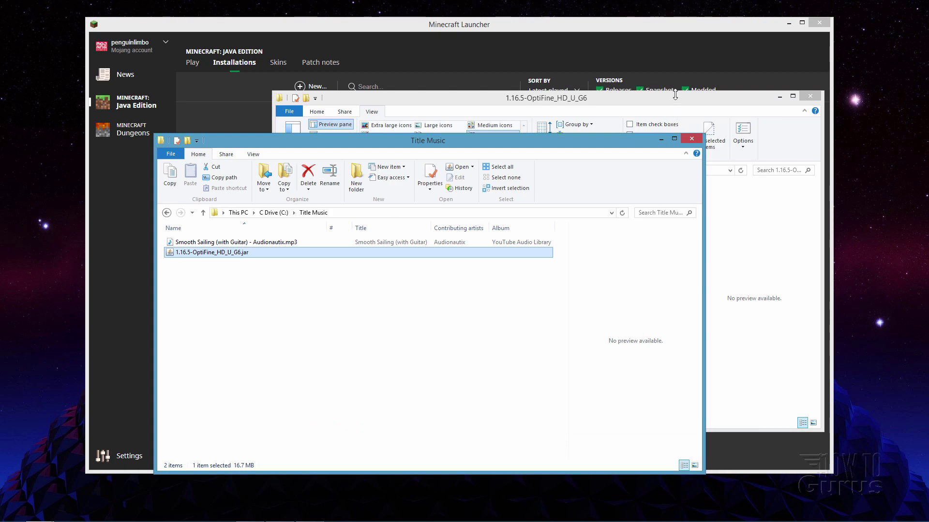
Step: Close the OptiFine window and rename the copied jar to 1.16.5-OptiFine_HD_U_G6.zip
left_click(810, 96)
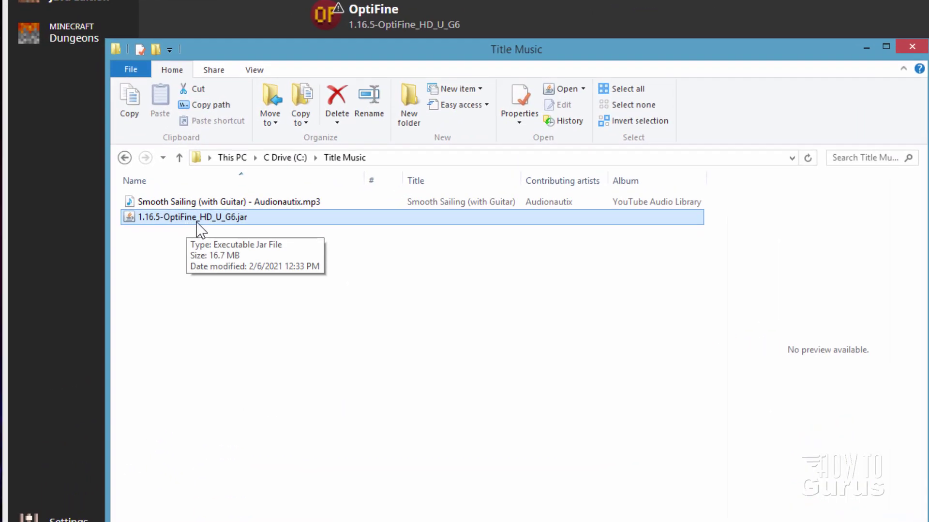
double_click(197, 219)
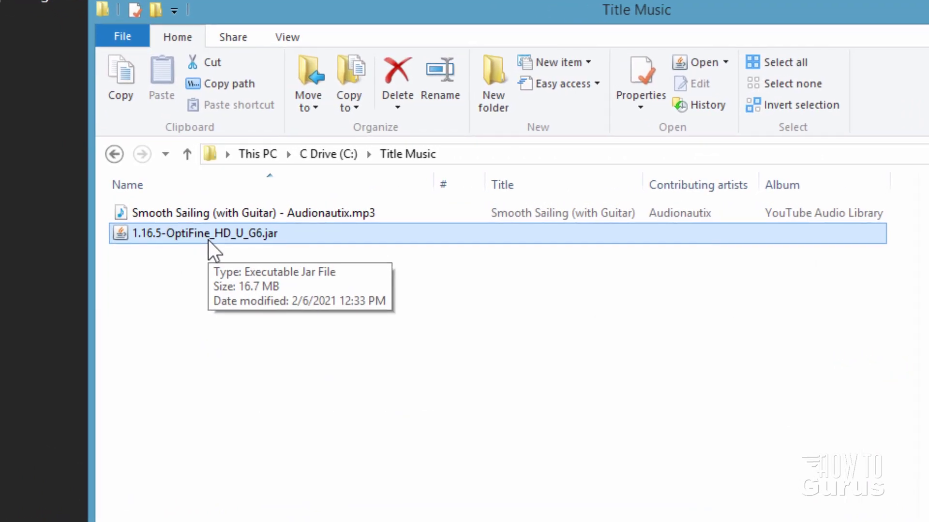
left_click(272, 237)
left_click(286, 237)
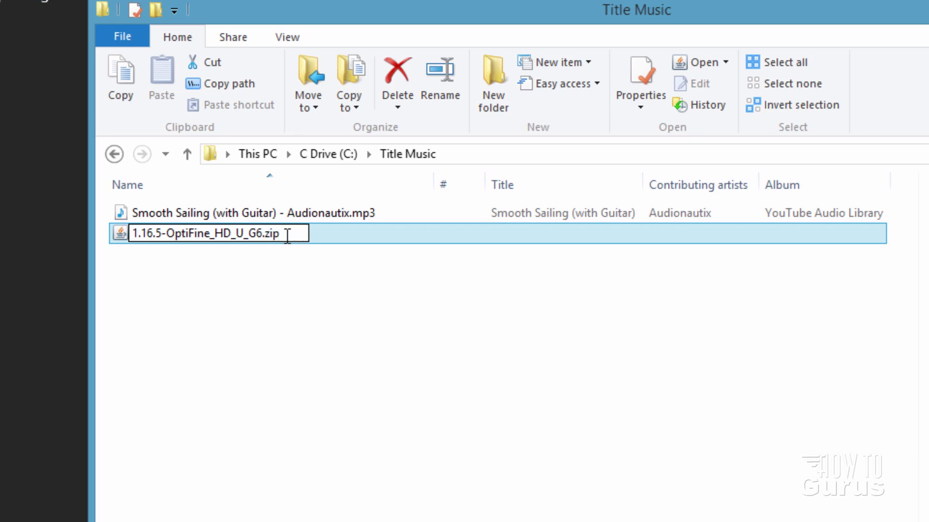
key("Return")
left_click(799, 269)
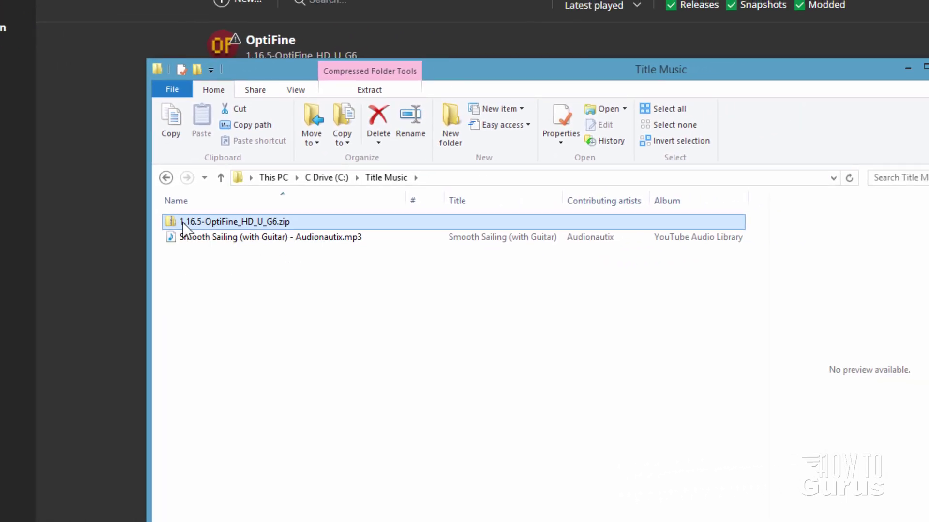
Step: Open the OptiFine zip in its own window and copy pack.mcmeta and pack.png into Title Music
right_click(182, 222)
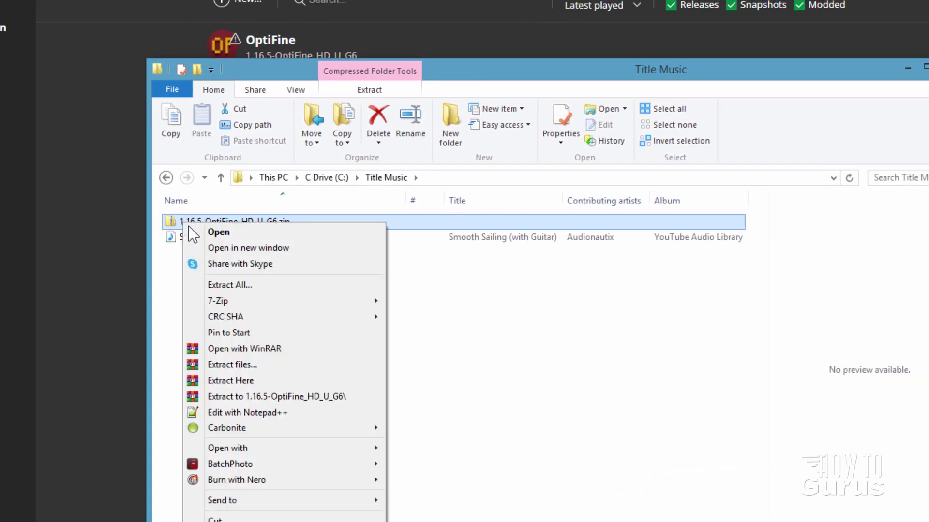
left_click(266, 248)
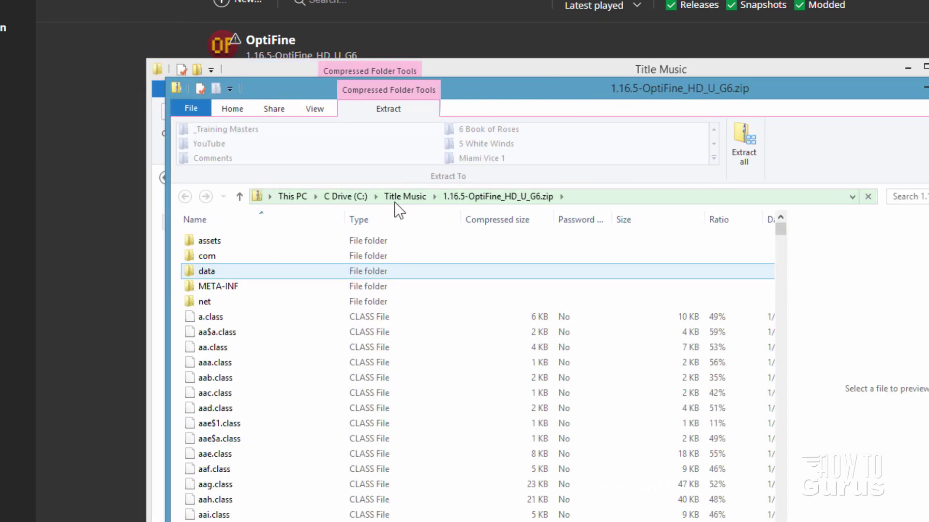
left_click_drag(439, 96, 485, 69)
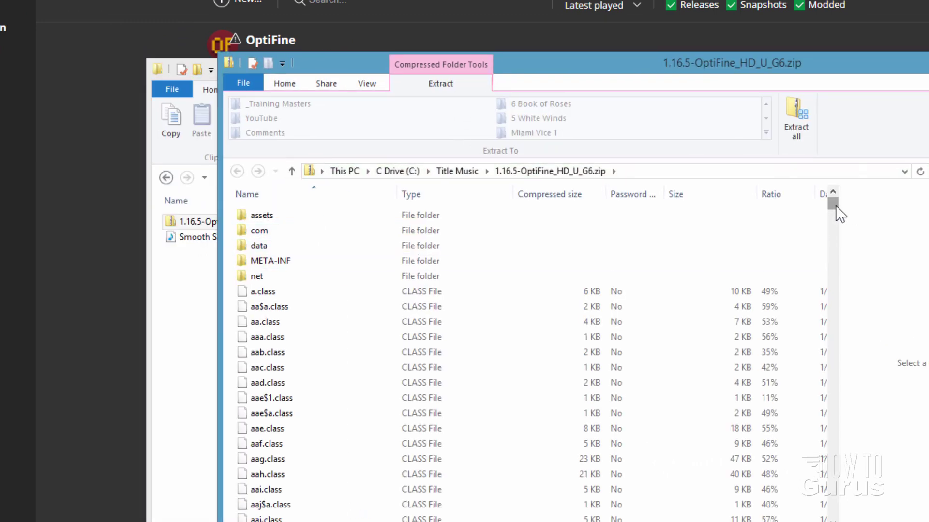
left_click_drag(836, 206, 844, 503)
left_click(297, 382)
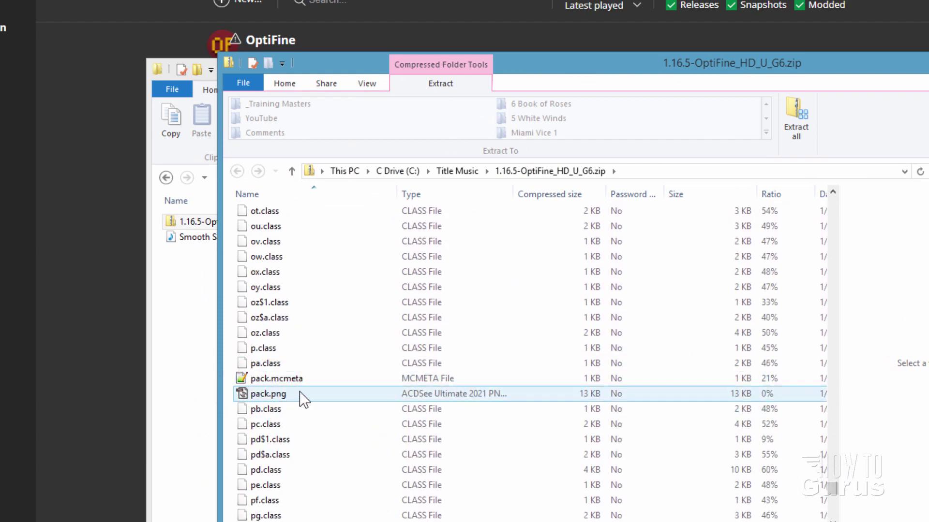
left_click(244, 382)
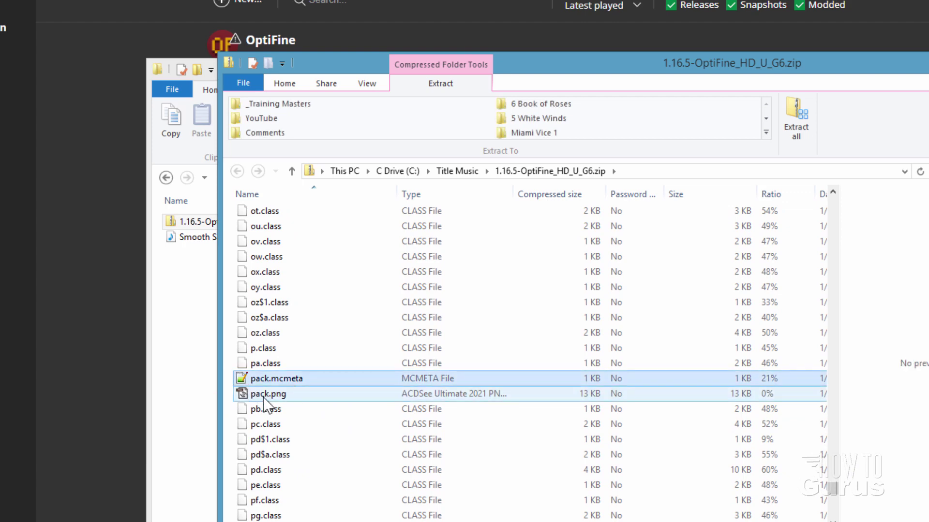
left_click_drag(274, 386, 187, 342)
left_click(216, 358)
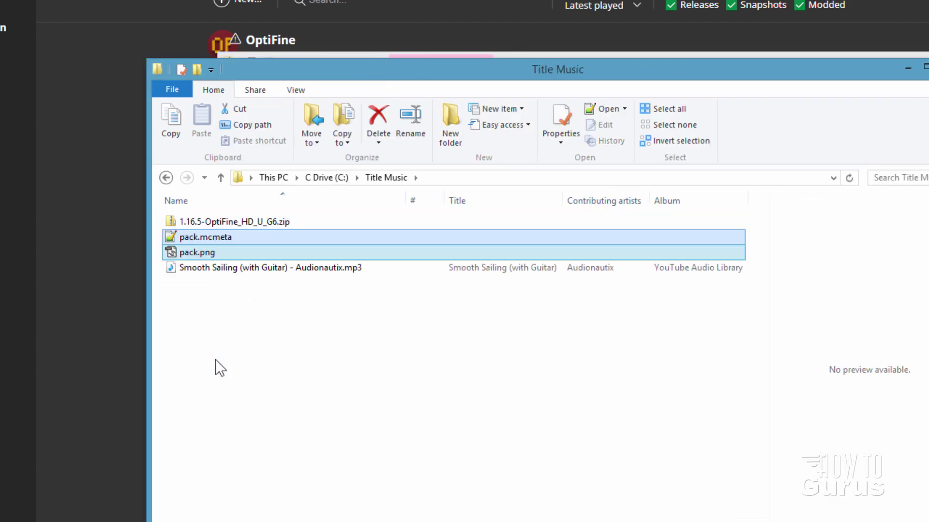
Step: Show Title Music as large icons, preview pack.png, and close the zip archive window
left_click(296, 91)
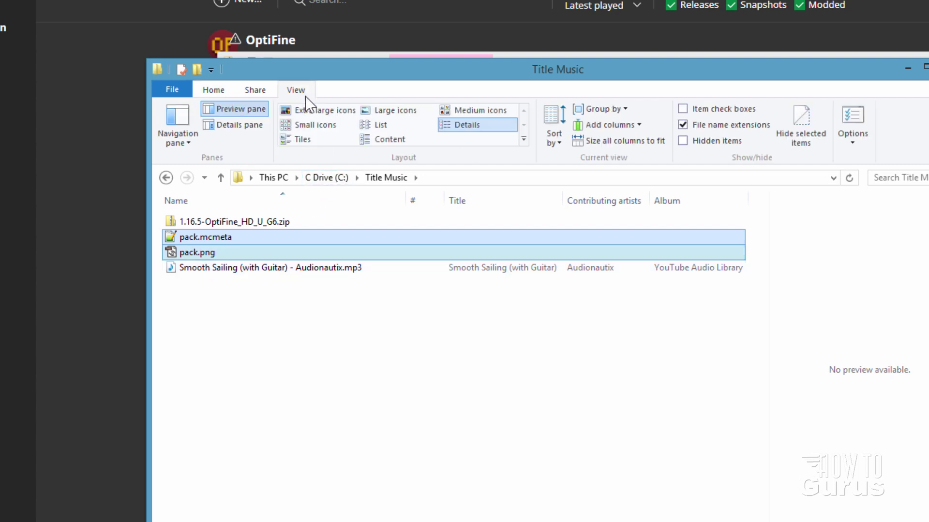
left_click(401, 110)
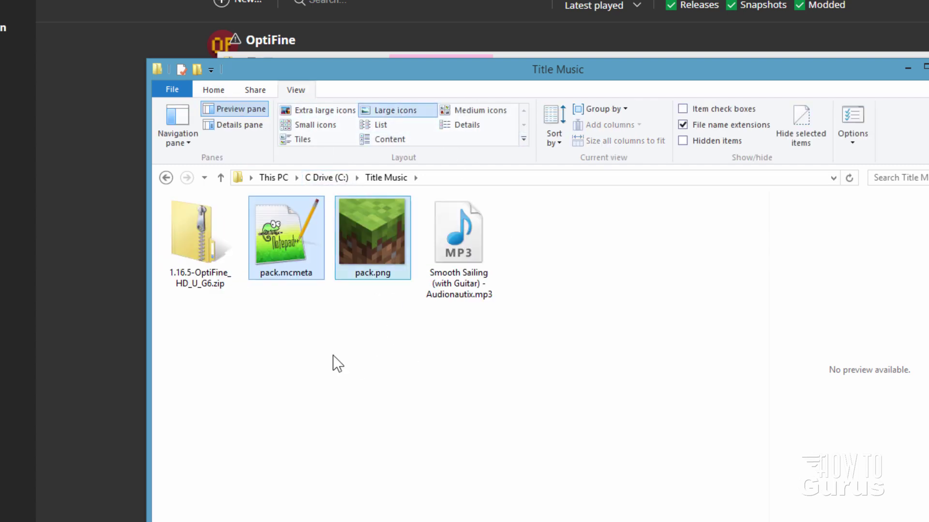
left_click(292, 281)
left_click(284, 251)
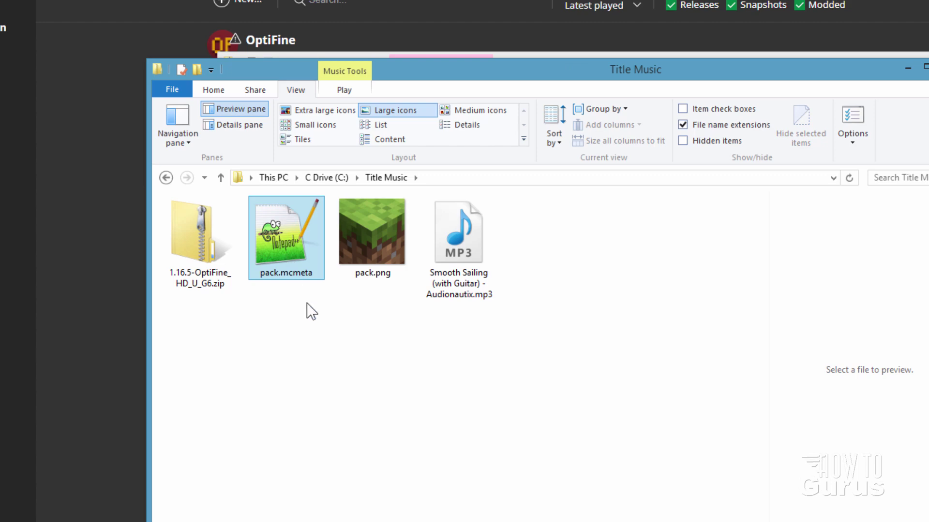
left_click(394, 260)
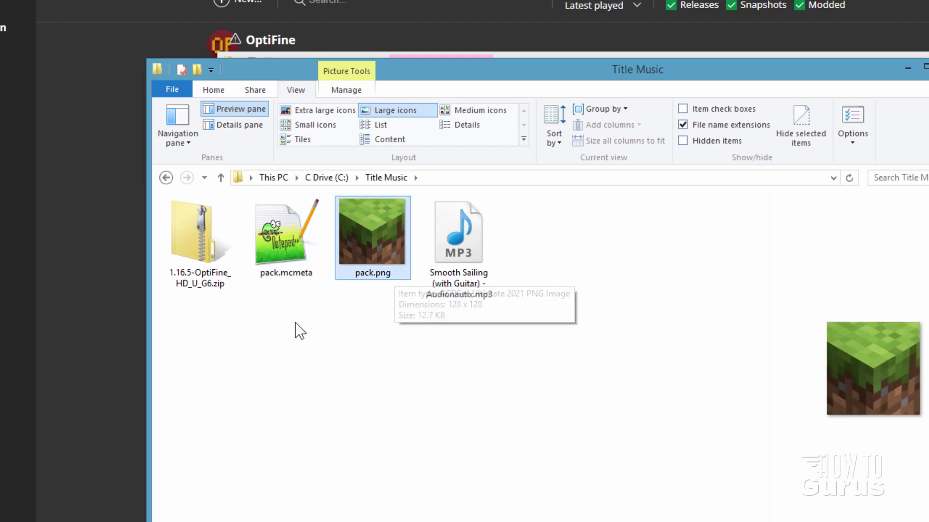
left_click_drag(483, 83, 420, 80)
key("alt+Tab")
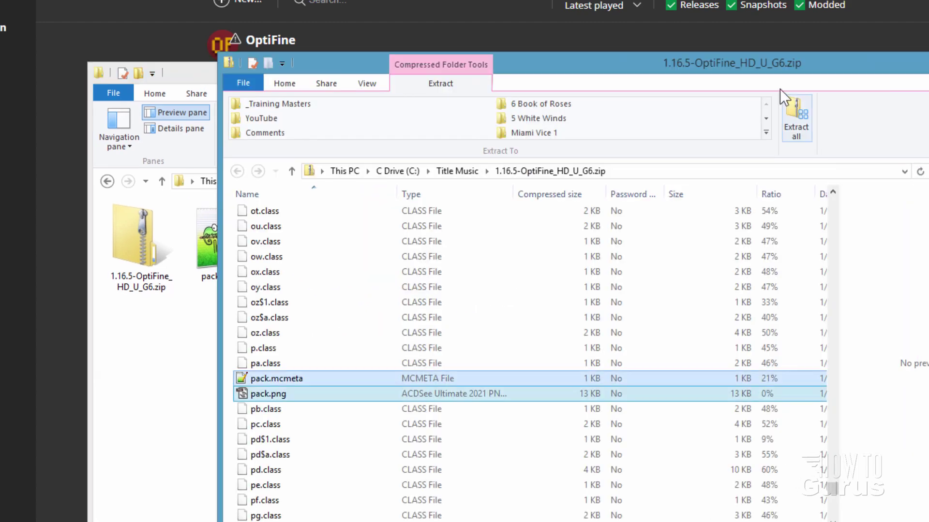
key("alt+F4")
key("Home")
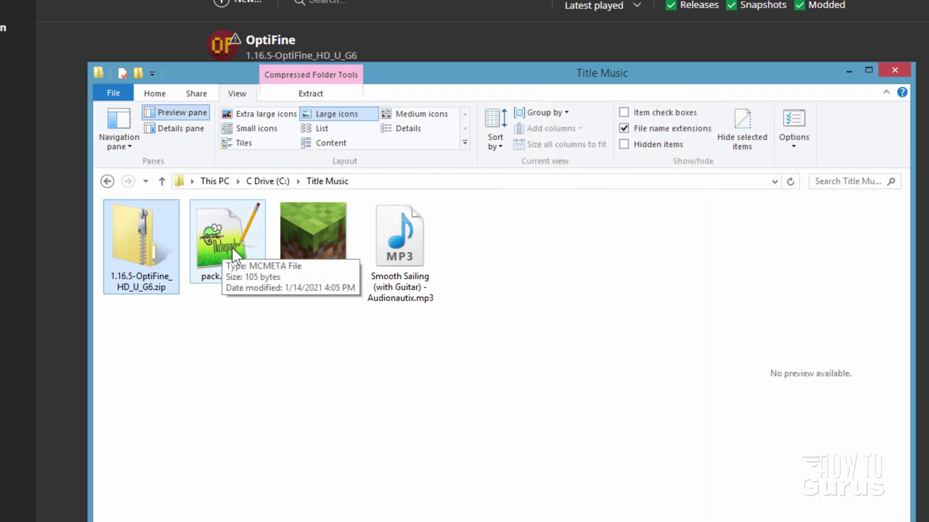
Step: Set Notepad++ as the default app for pack.mcmeta and open the file in it
left_click(221, 230)
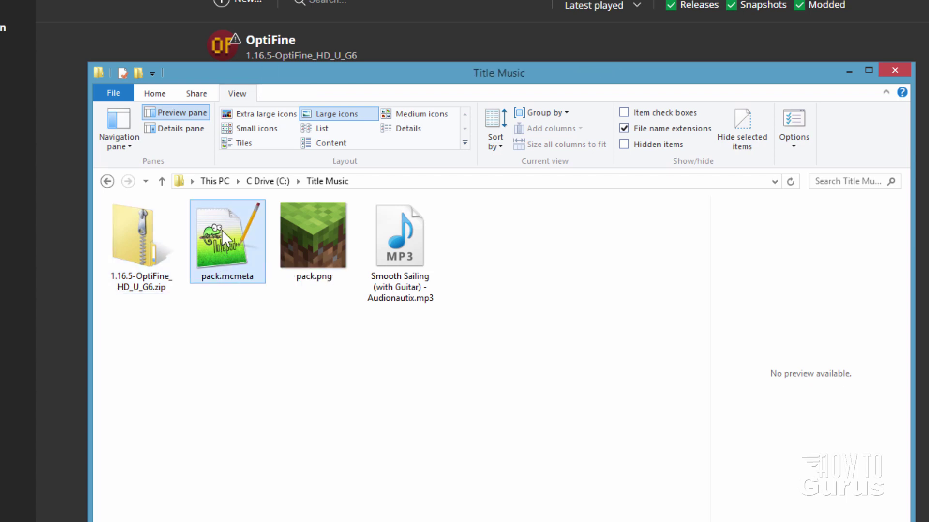
right_click(222, 230)
mouse_move(297, 339)
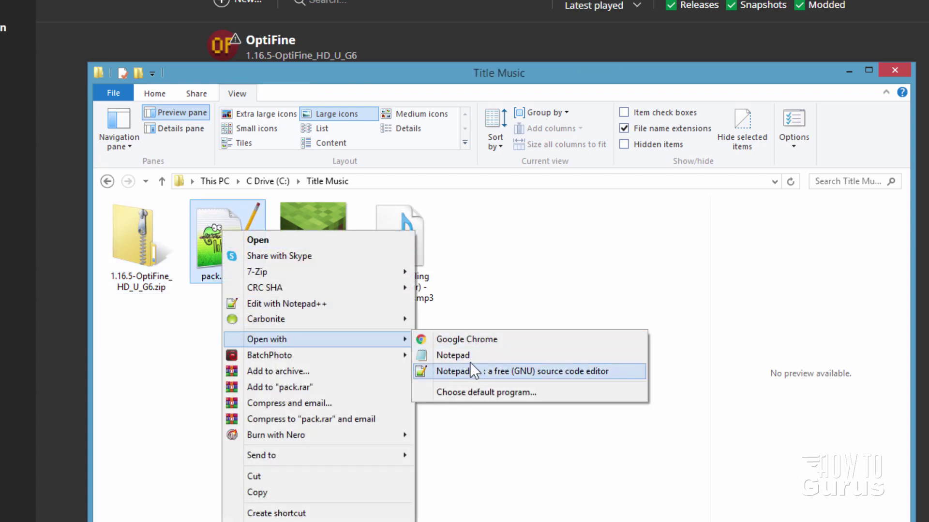
left_click(485, 391)
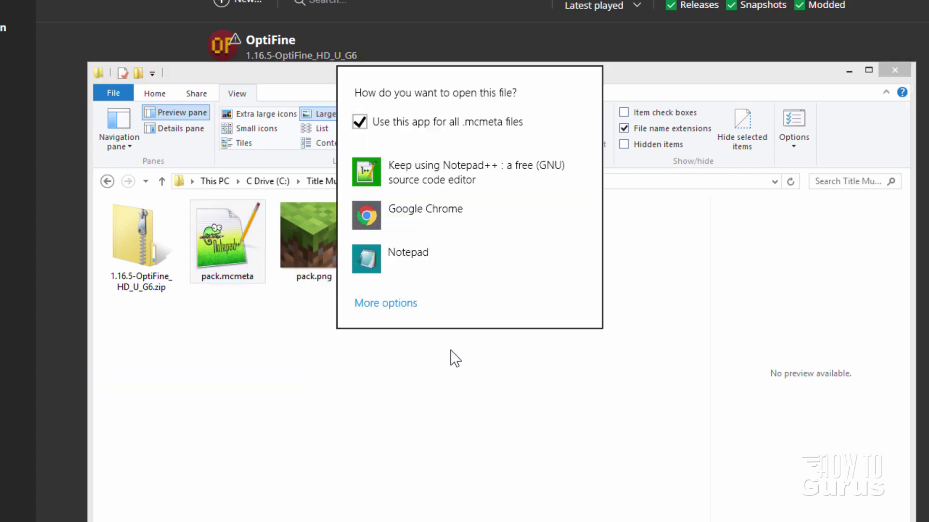
left_click(400, 301)
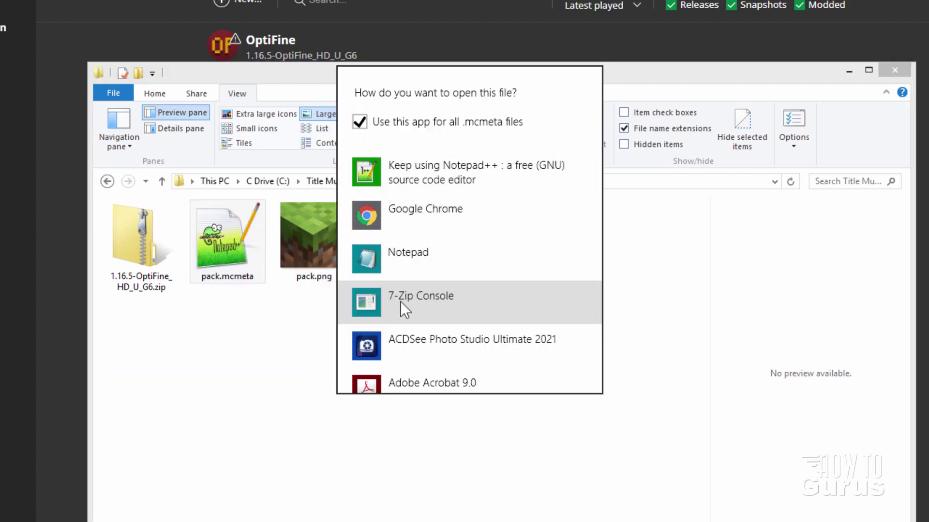
left_click_drag(599, 196, 575, 174)
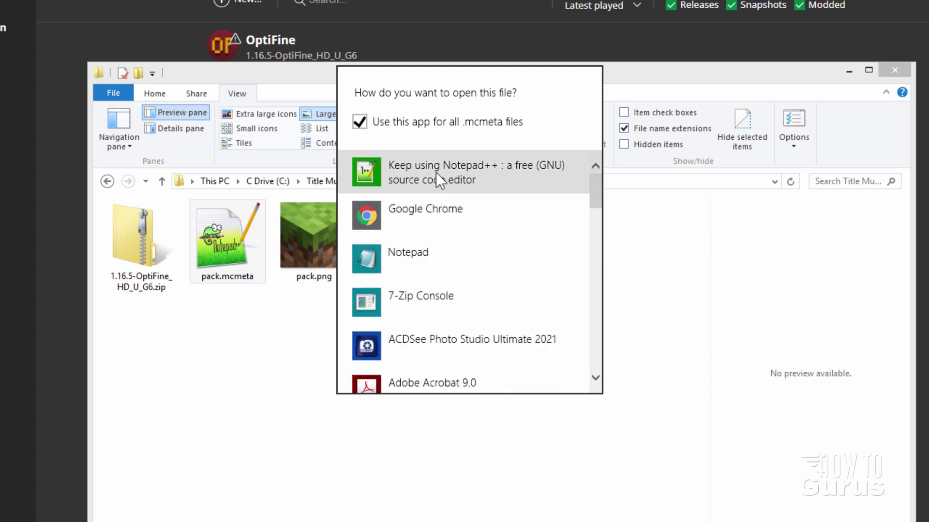
left_click(411, 173)
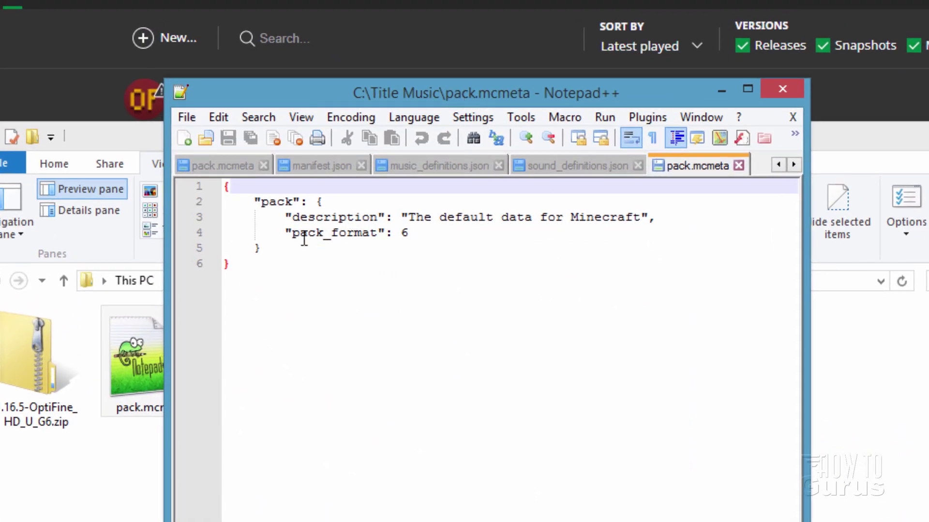
Step: Replace the line 3 description text with 'Menu Music' and save pack.mcmeta
left_click(419, 232)
left_click_drag(419, 233, 307, 242)
left_click(422, 233)
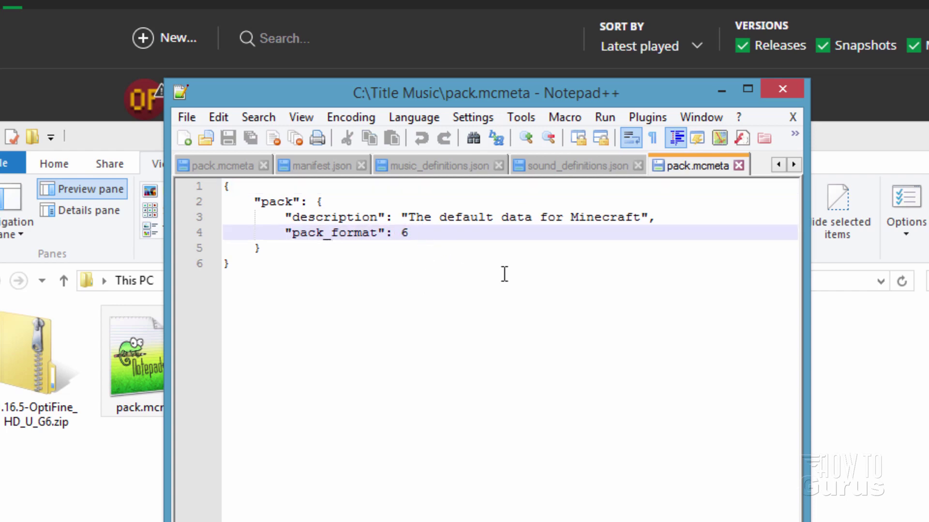
left_click_drag(641, 221, 415, 216)
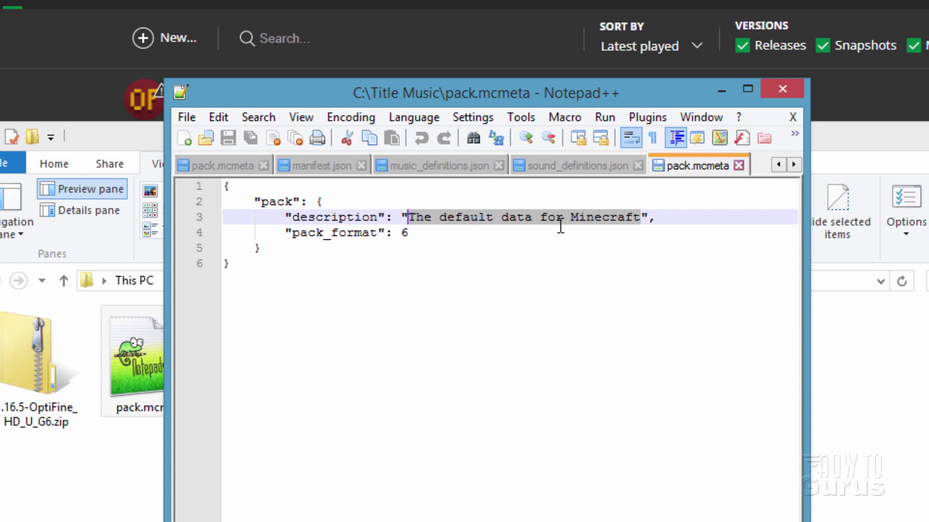
type("Menu Music")
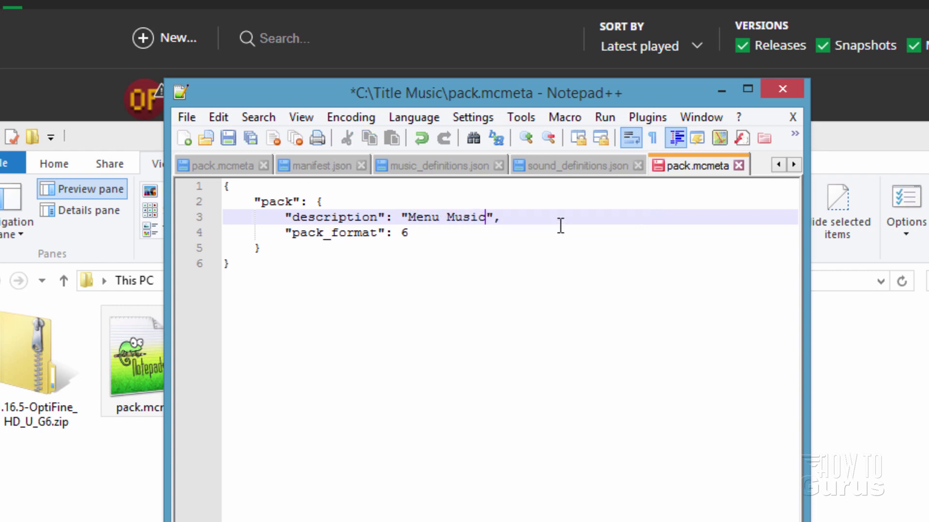
left_click(225, 134)
left_click(783, 91)
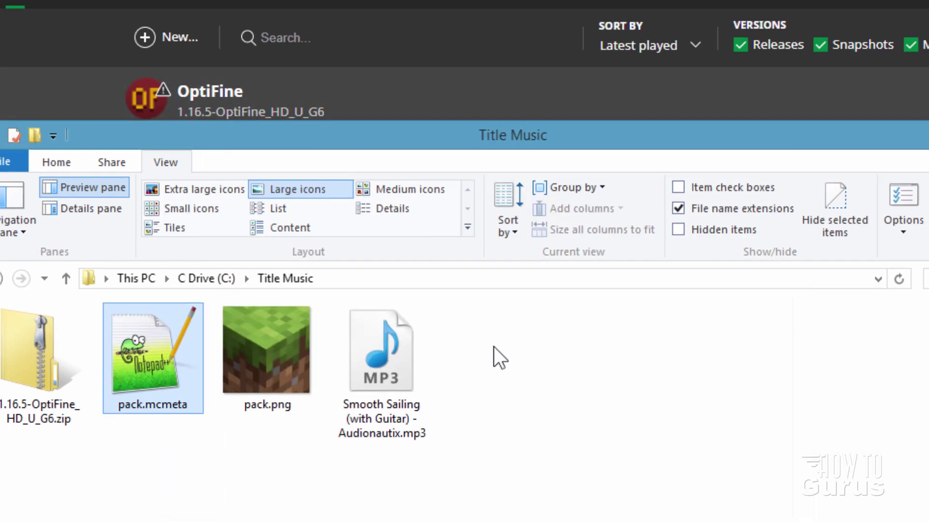
left_click(296, 280)
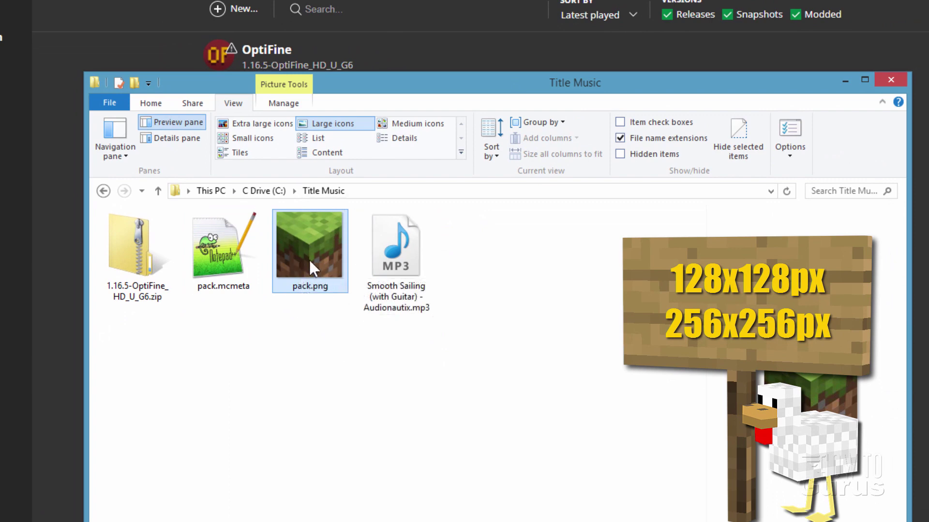
mouse_move(309, 260)
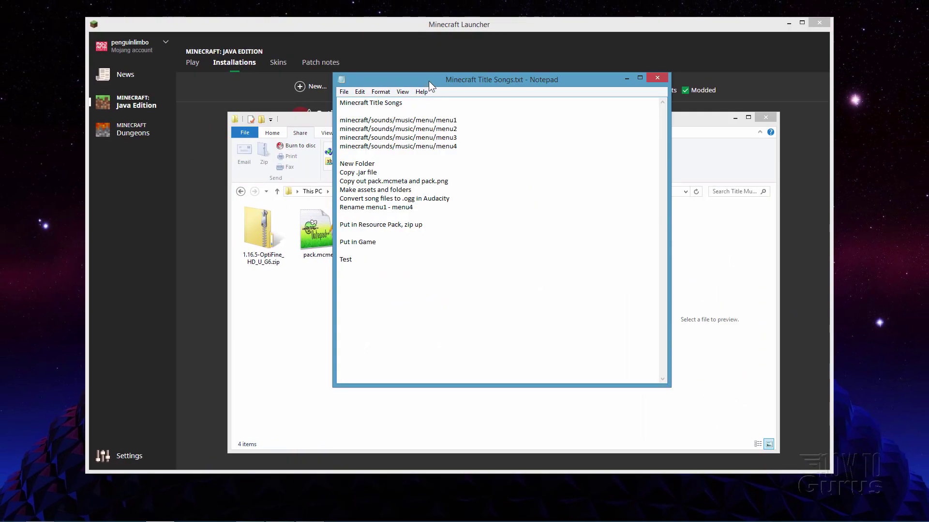
Step: Copy the minecraft/sounds/music/menu/ path from the notes, then create and open an 'assets' folder in Title Music
left_click_drag(429, 80, 442, 53)
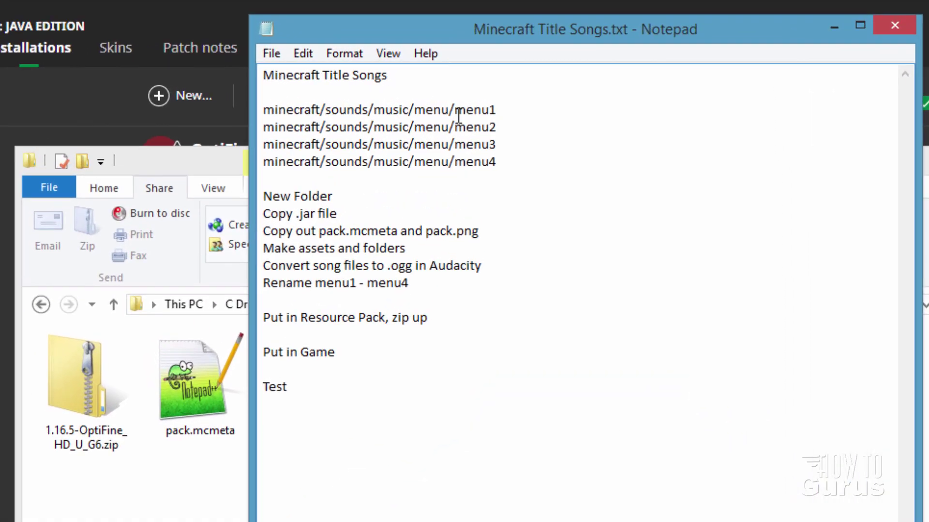
left_click_drag(457, 115, 183, 150)
left_click(190, 154)
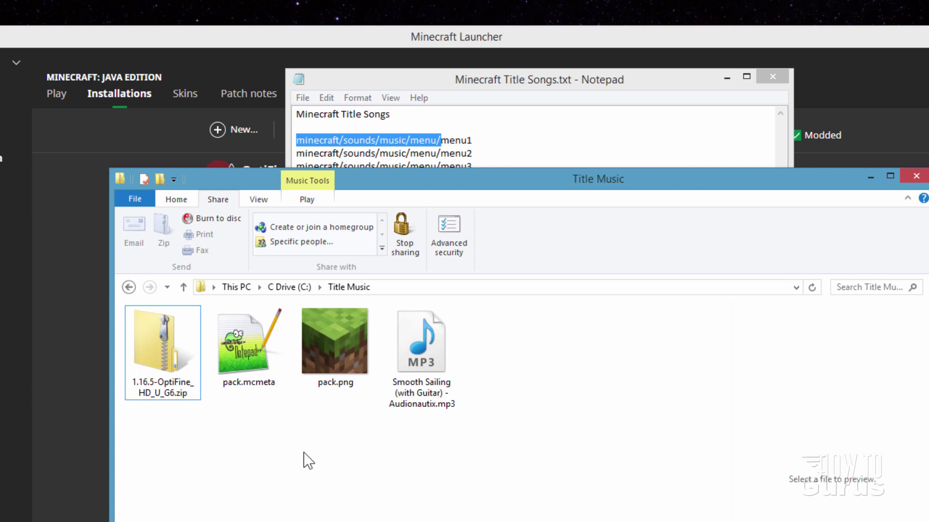
left_click(177, 200)
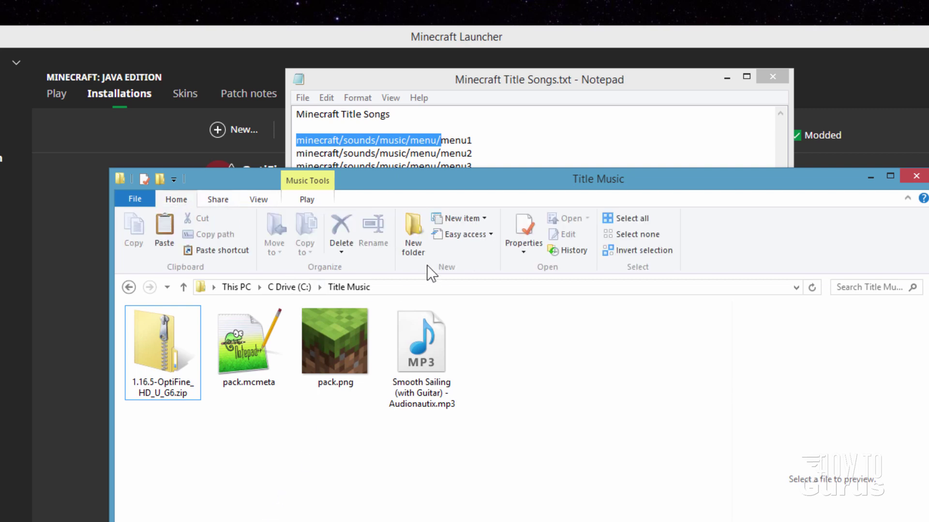
left_click(416, 245)
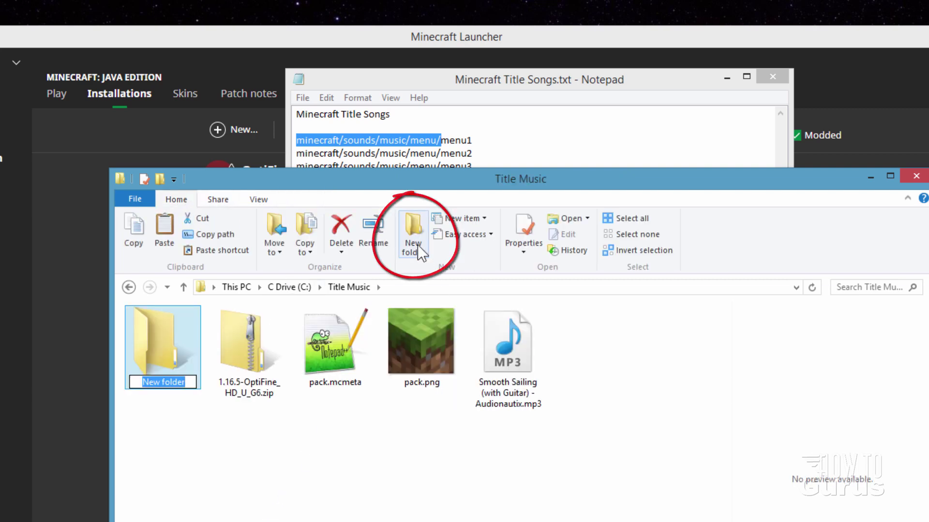
type("assets")
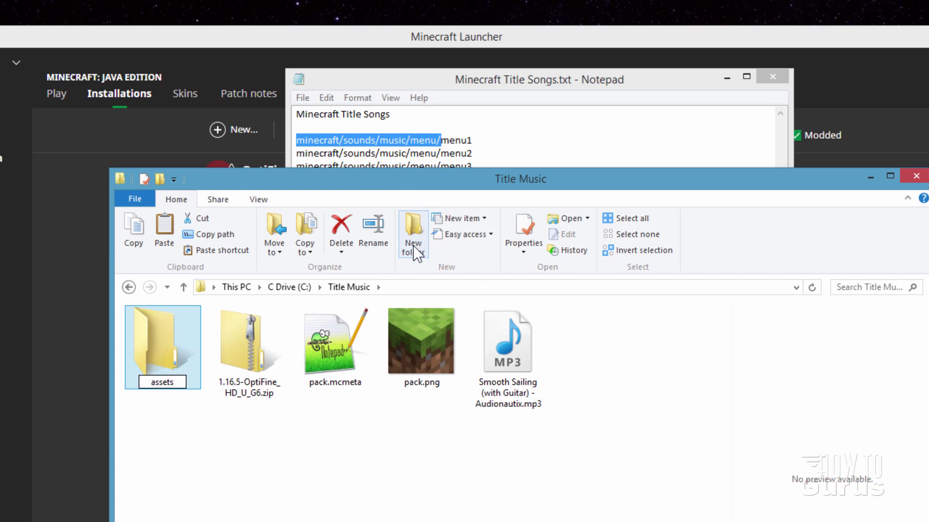
left_click(161, 333)
double_click(162, 332)
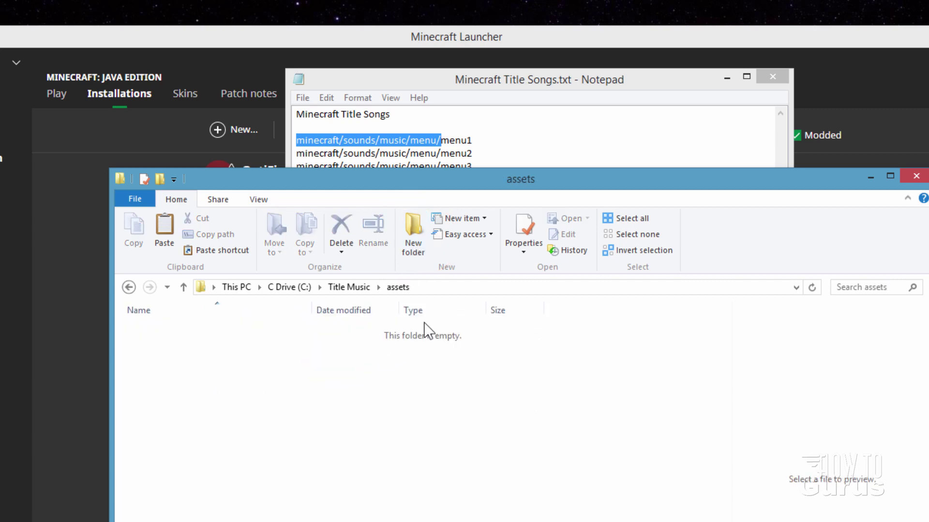
Step: Create and open nested 'minecraft' and 'sounds' folders inside assets
left_click(412, 246)
type("minecraft")
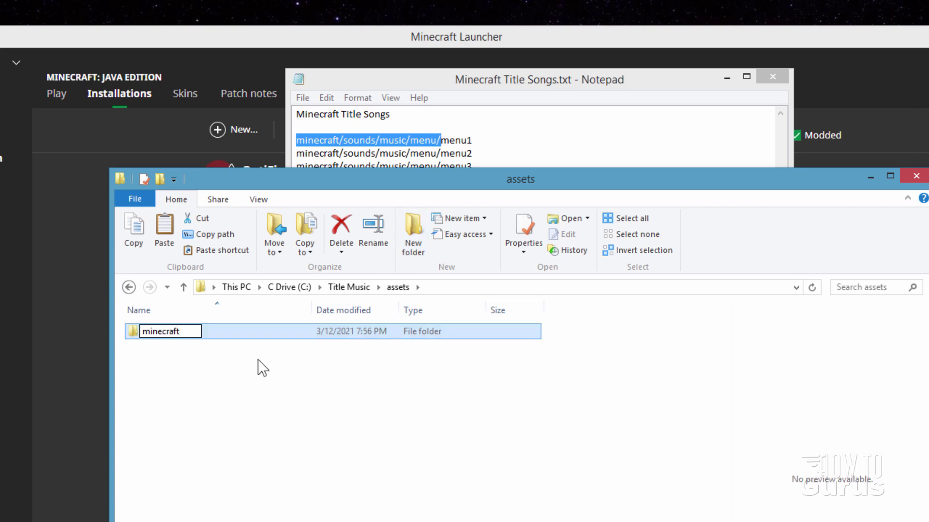
key("Return")
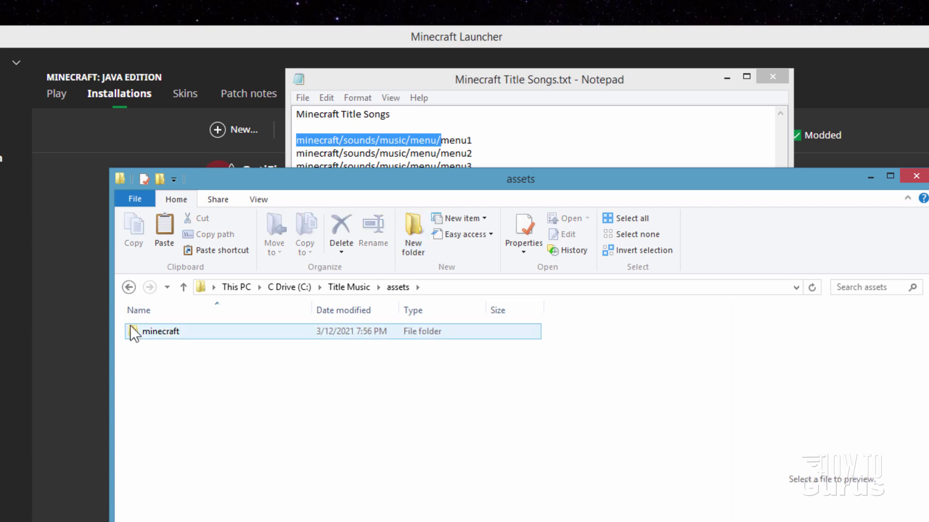
double_click(135, 329)
left_click(412, 246)
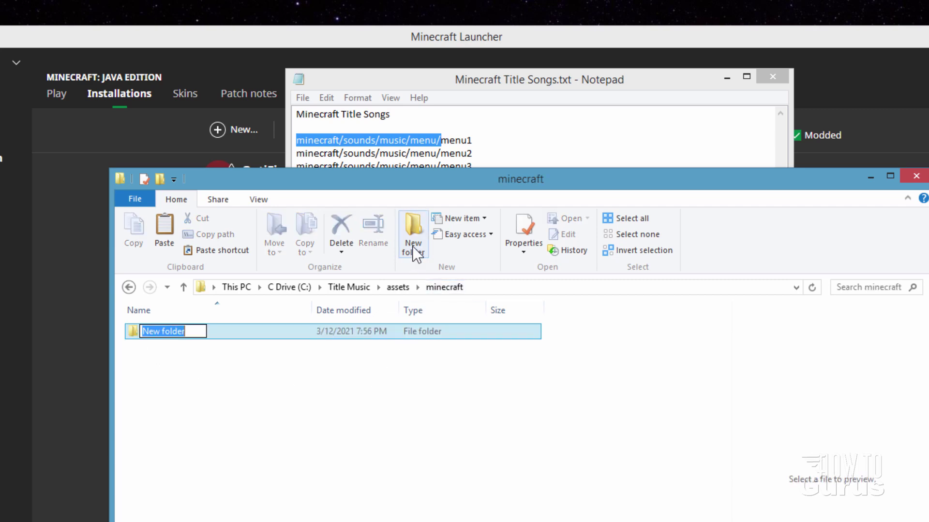
type("sounds")
left_click(157, 348)
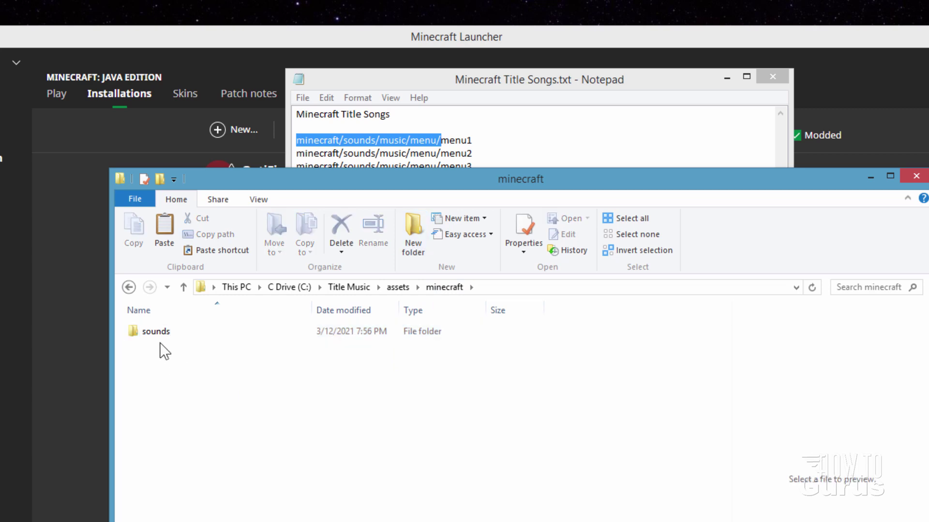
double_click(131, 330)
Step: Create and open nested 'music' and 'menu' folders inside sounds
left_click(411, 251)
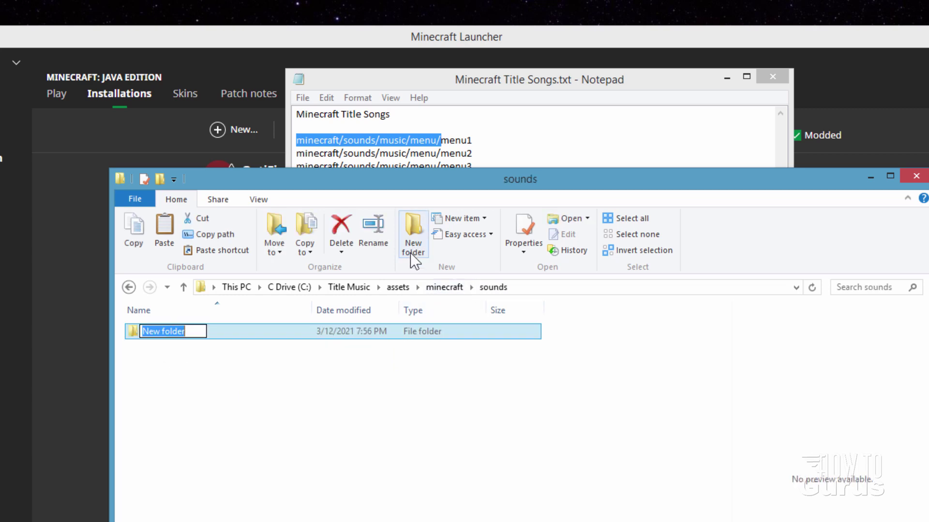
type("music")
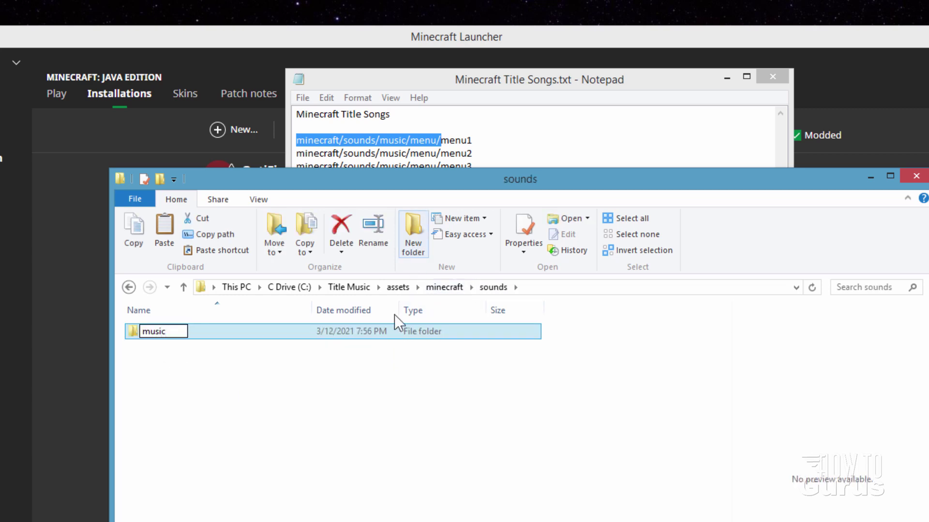
left_click(169, 371)
double_click(138, 330)
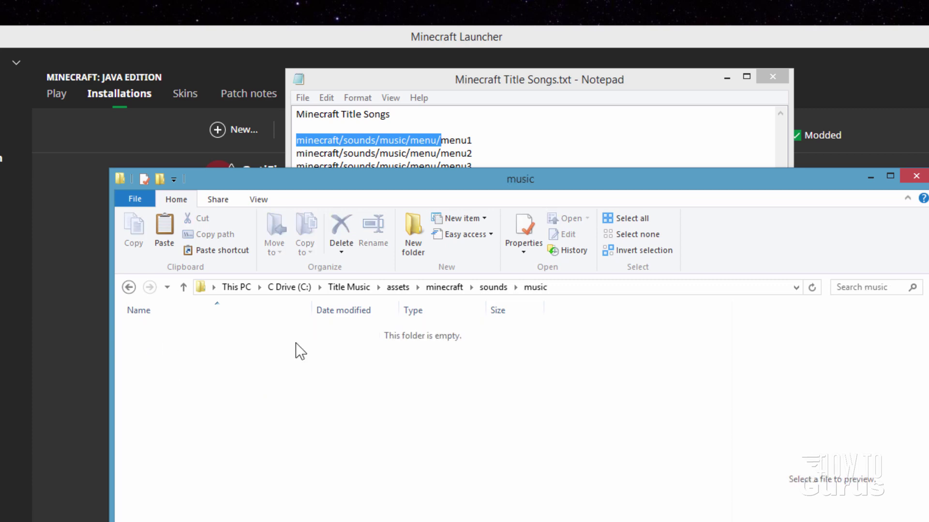
left_click(412, 254)
type("menu")
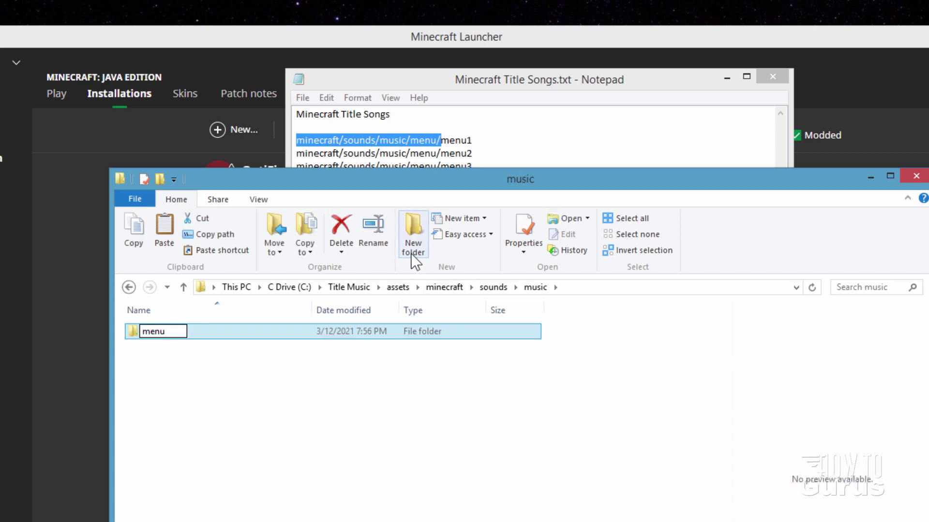
left_click(173, 356)
double_click(137, 330)
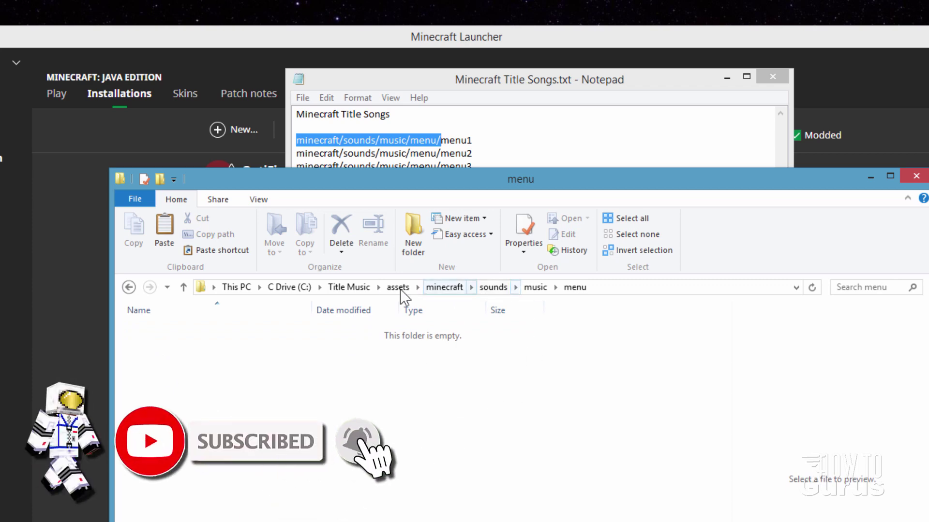
Step: Return to Title Music and select the Smooth Sailing mp3
left_click(357, 286)
left_click(494, 372)
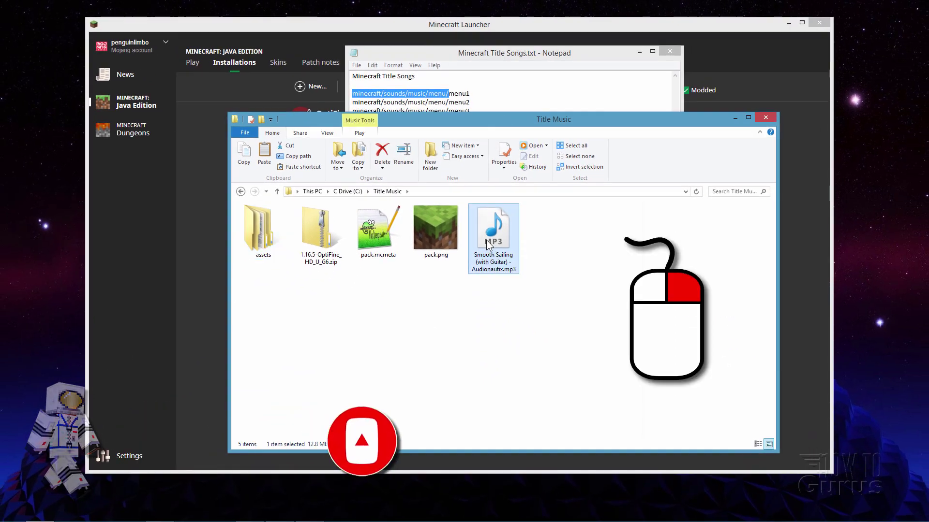
right_click(487, 245)
key("Escape")
Step: Paste the Smooth Sailing mp3 into assets\minecraft\sounds\music\menu and widen the Name column
left_click(261, 242)
double_click(261, 242)
double_click(250, 220)
double_click(250, 220)
double_click(250, 221)
double_click(249, 221)
right_click(340, 260)
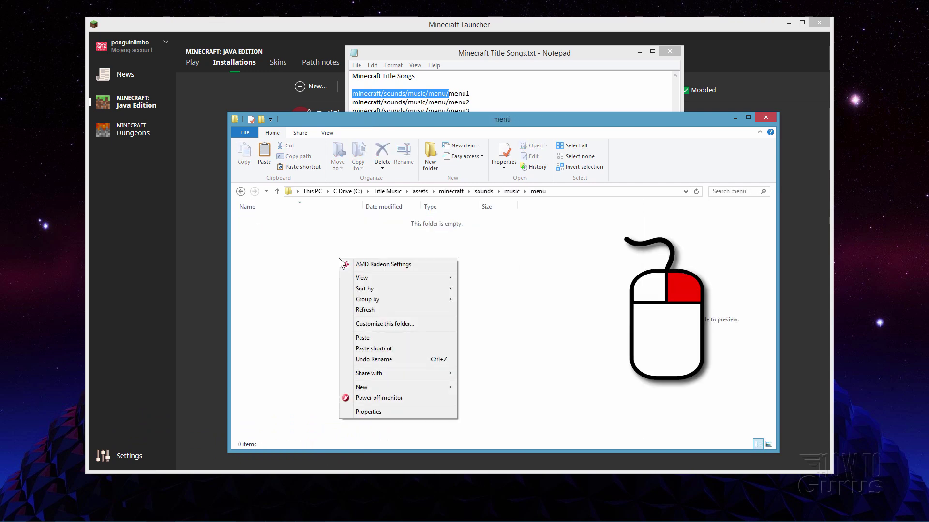
left_click(373, 339)
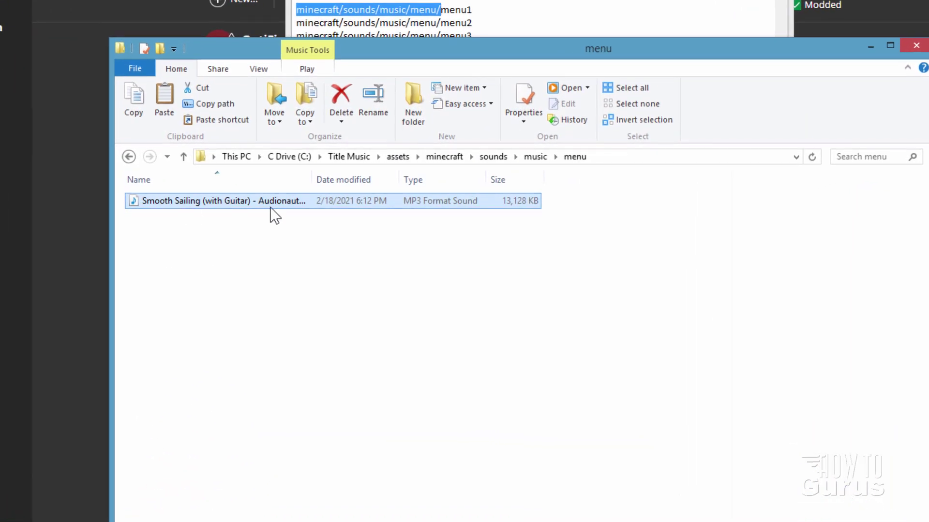
left_click_drag(312, 179, 366, 180)
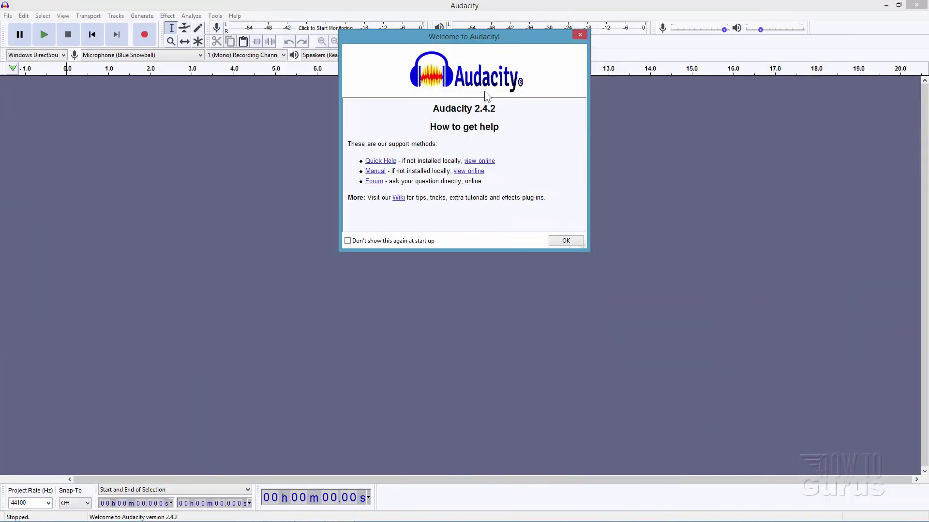
Step: Dismiss Audacity's welcome message and open Smooth Sailing (with Guitar) - Audionautix.mp3 from the menu folder
left_click(563, 242)
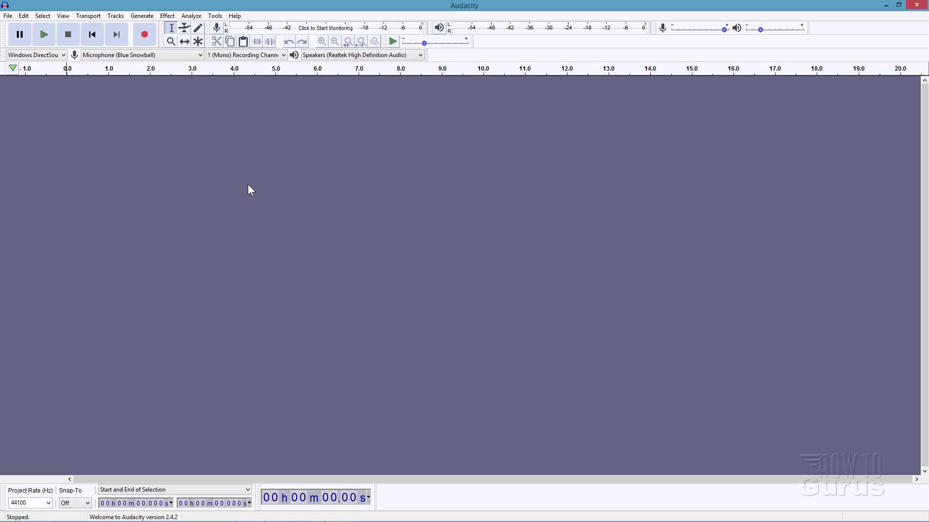
left_click(8, 16)
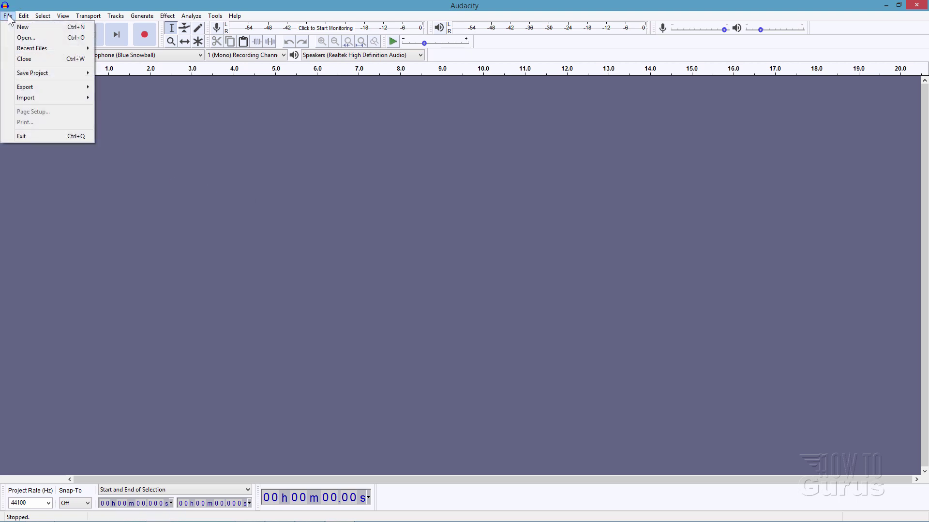
left_click(27, 38)
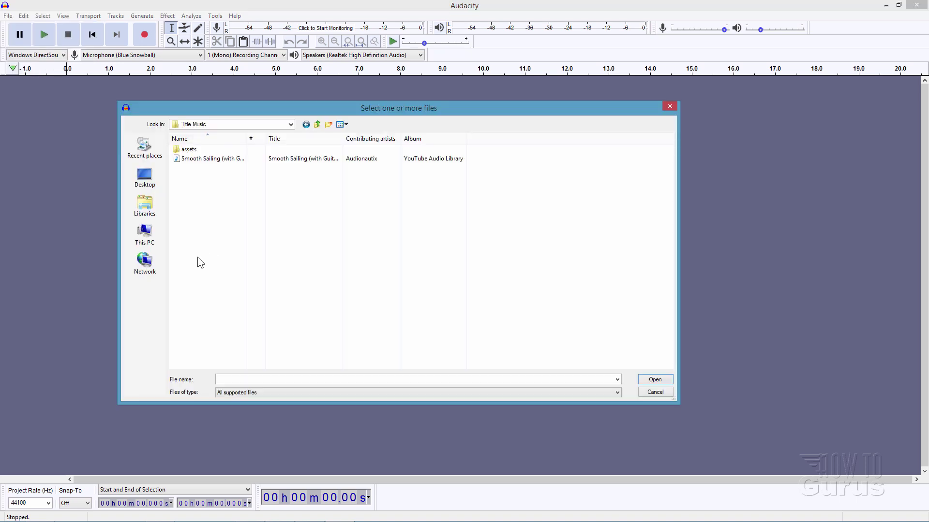
double_click(185, 149)
double_click(183, 150)
double_click(182, 150)
double_click(183, 150)
double_click(184, 151)
left_click(194, 151)
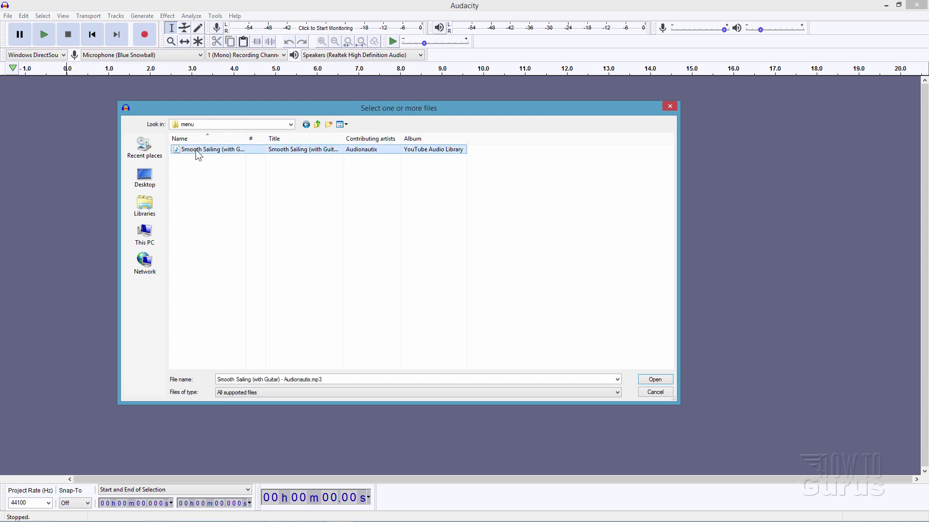
left_click(661, 380)
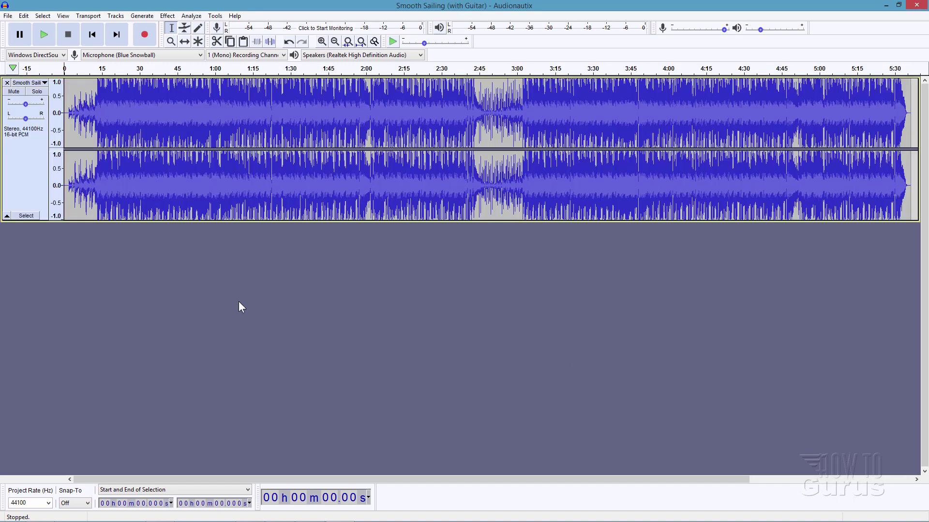
Step: Start an OGG export and browse to the assets/minecraft/sounds/menu folder
left_click(8, 15)
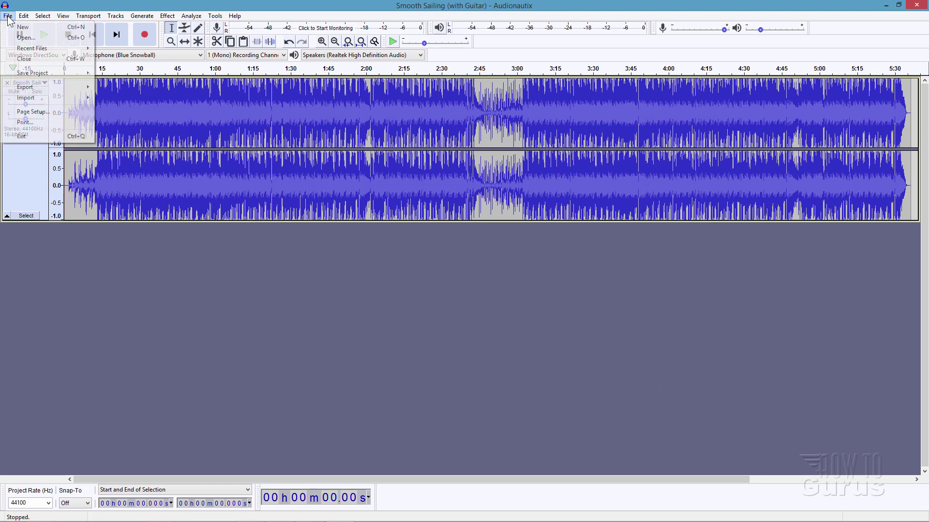
mouse_move(50, 89)
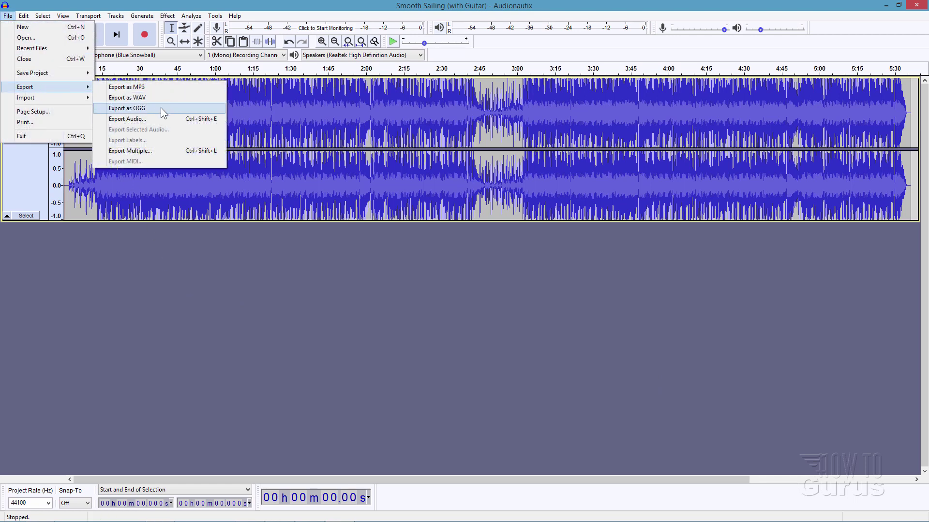
left_click(145, 108)
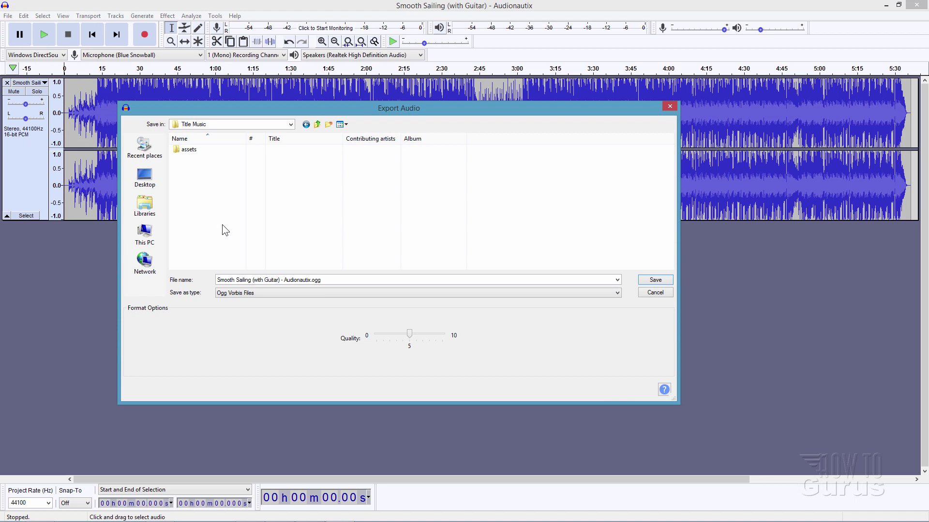
double_click(182, 150)
double_click(177, 150)
double_click(177, 150)
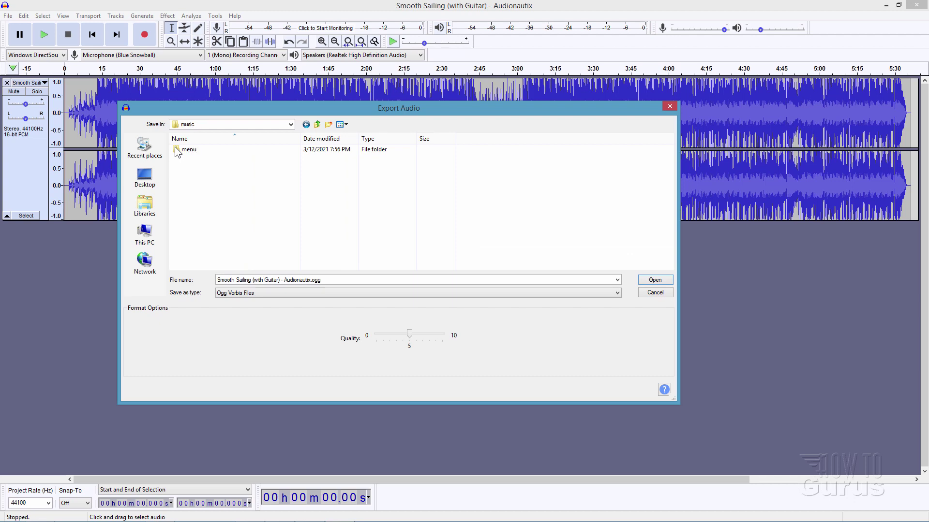
double_click(177, 150)
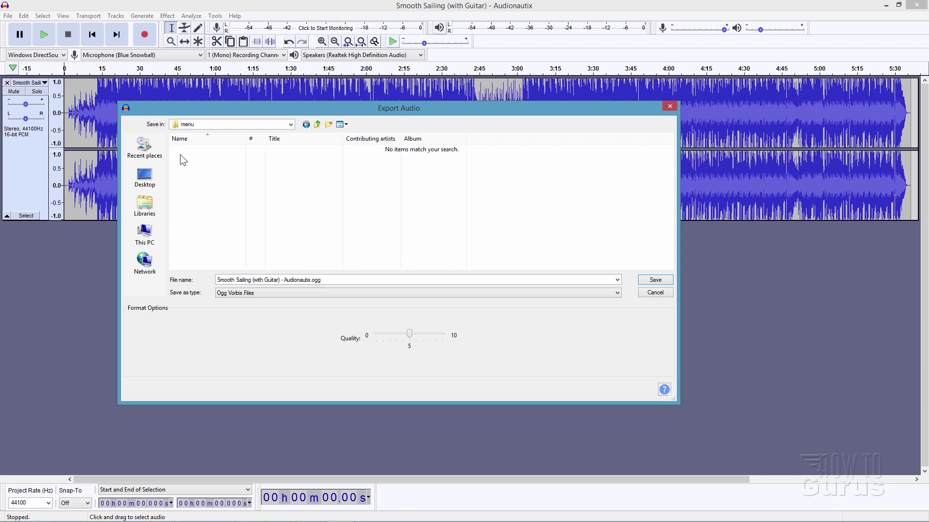
Step: Save the Ogg Vorbis file into menu with default metadata, then quit Audacity without saving
left_click(667, 280)
left_click(477, 352)
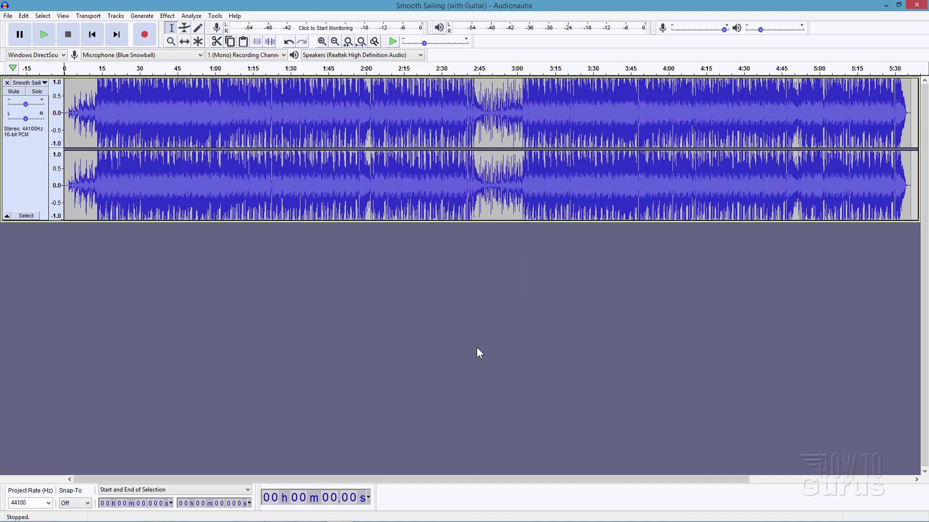
left_click(917, 6)
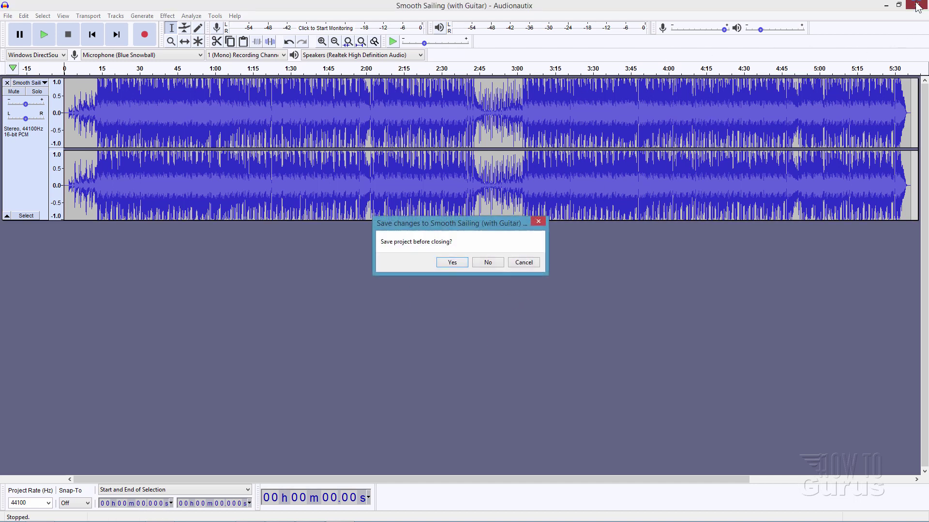
left_click(488, 263)
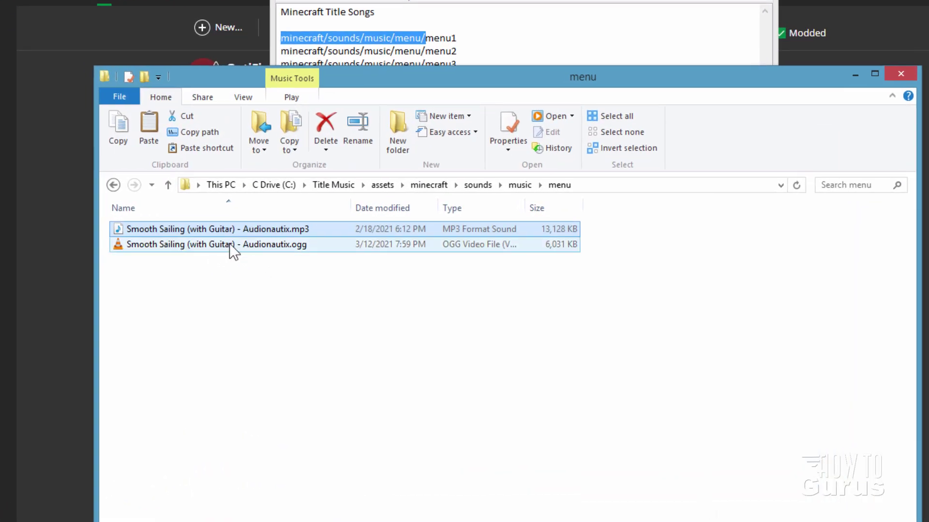
Step: Show the menu folder as Large icons and select the Smooth Sailing OGG file
left_click(245, 96)
left_click(335, 119)
left_click(293, 362)
left_click(156, 248)
left_click(251, 304)
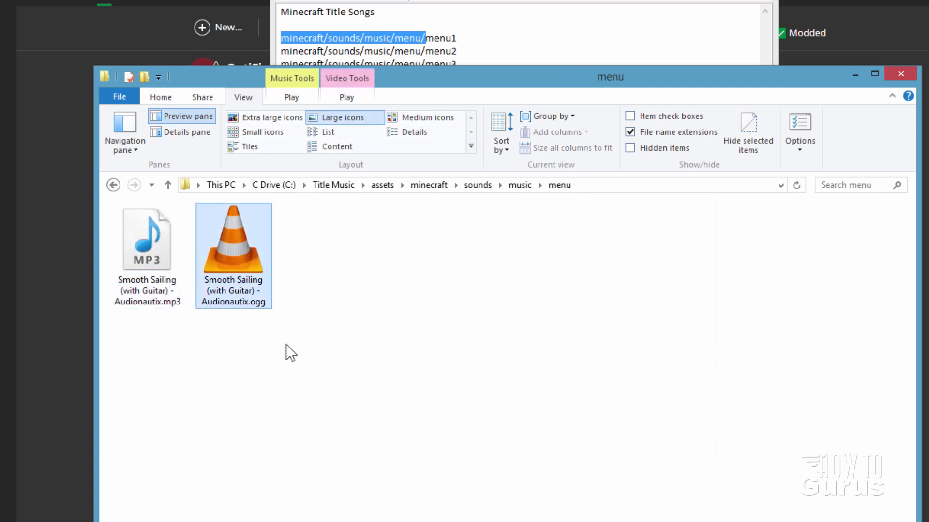
mouse_move(242, 251)
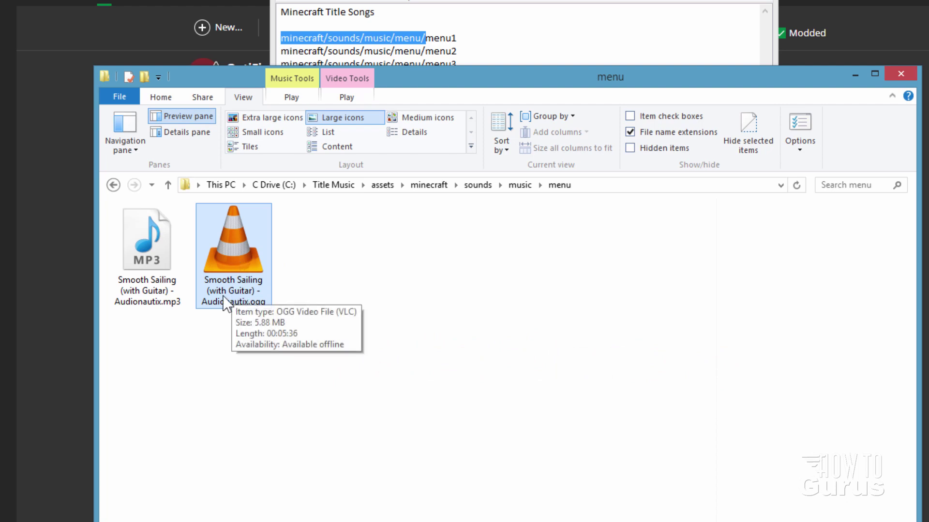
Step: Select 'menu1' in the Notepad song list and begin renaming the OGG file
left_click(463, 42)
left_click_drag(460, 38, 430, 40)
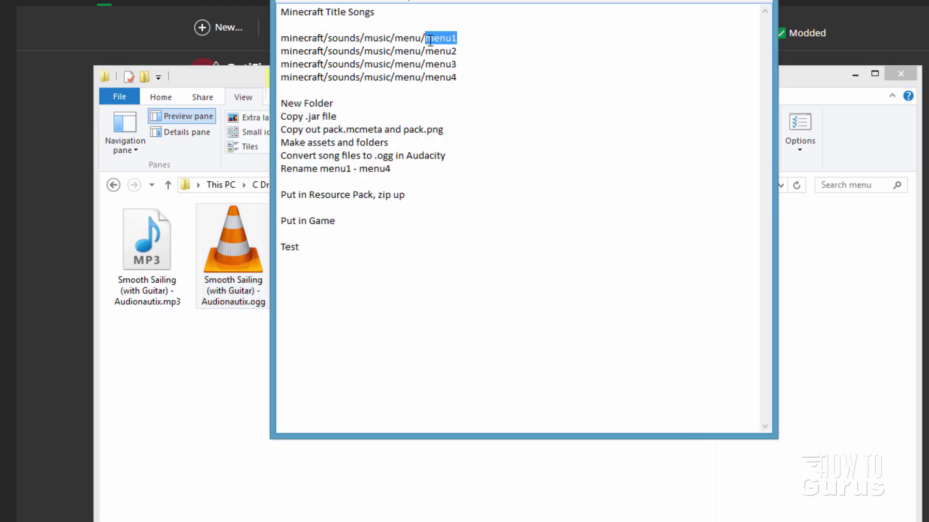
left_click(240, 302)
left_click(247, 303)
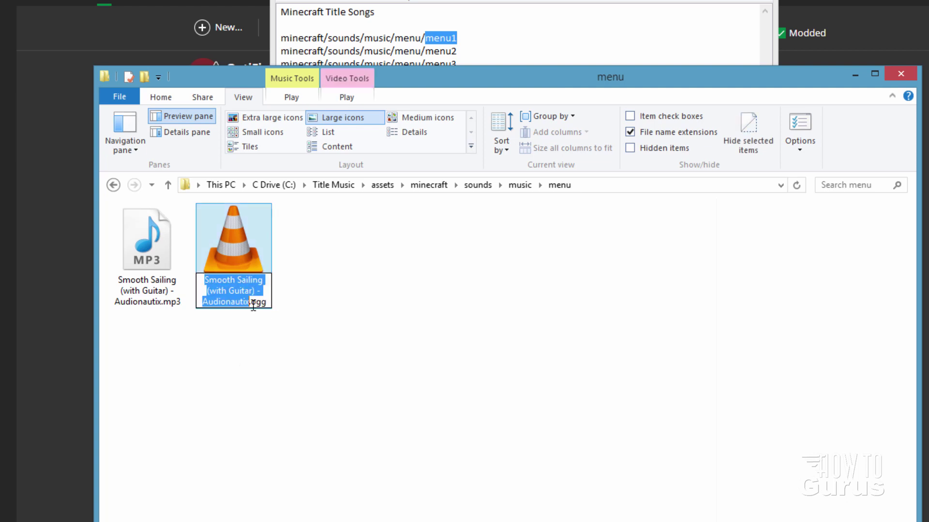
Step: Name the OGG menu1.ogg, then duplicate it and rename the copy menu2.ogg
type("menu1")
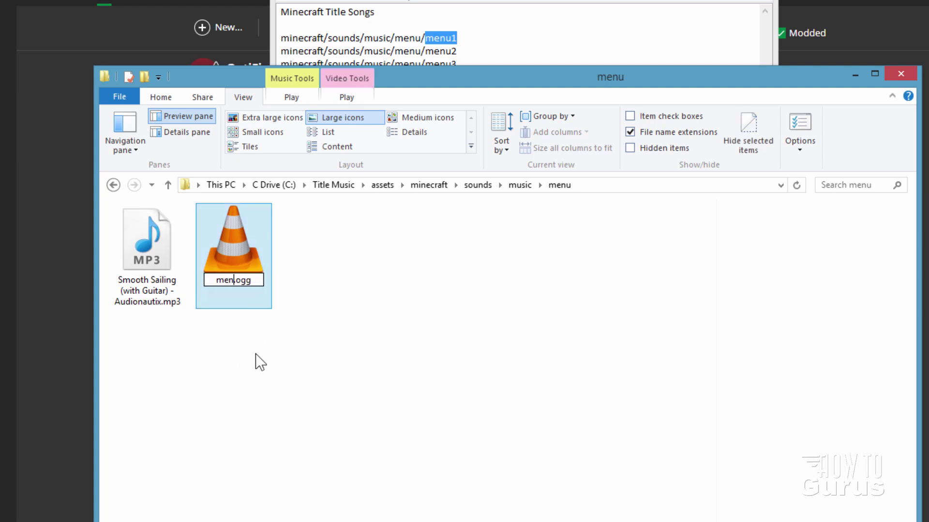
key("Return")
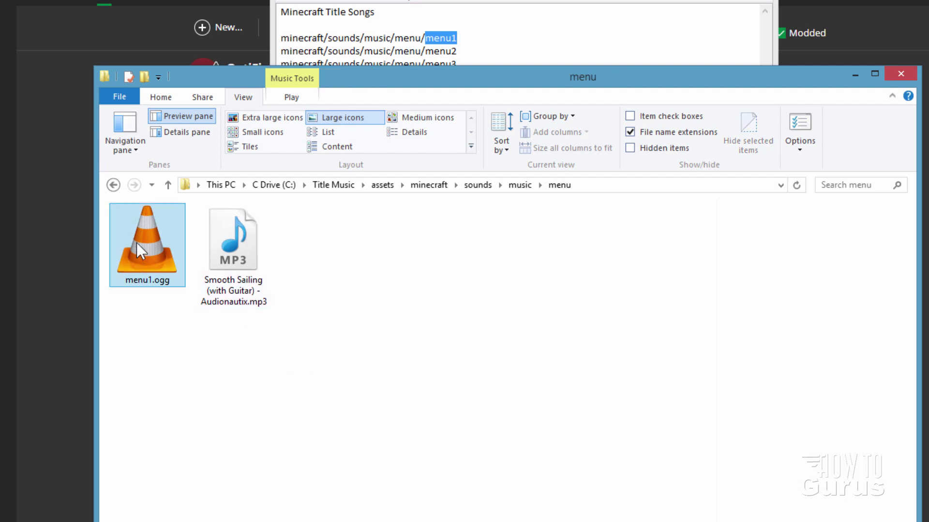
right_click(136, 243)
key("Escape")
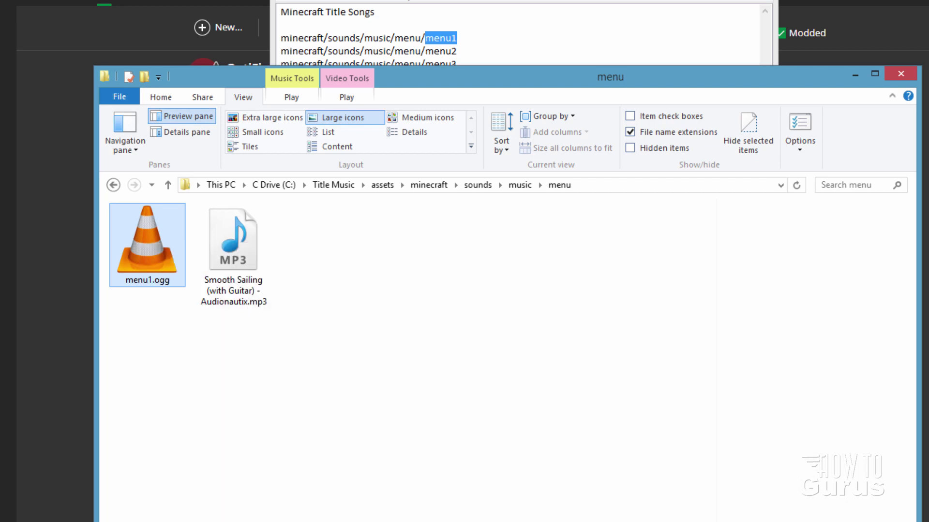
right_click(348, 321)
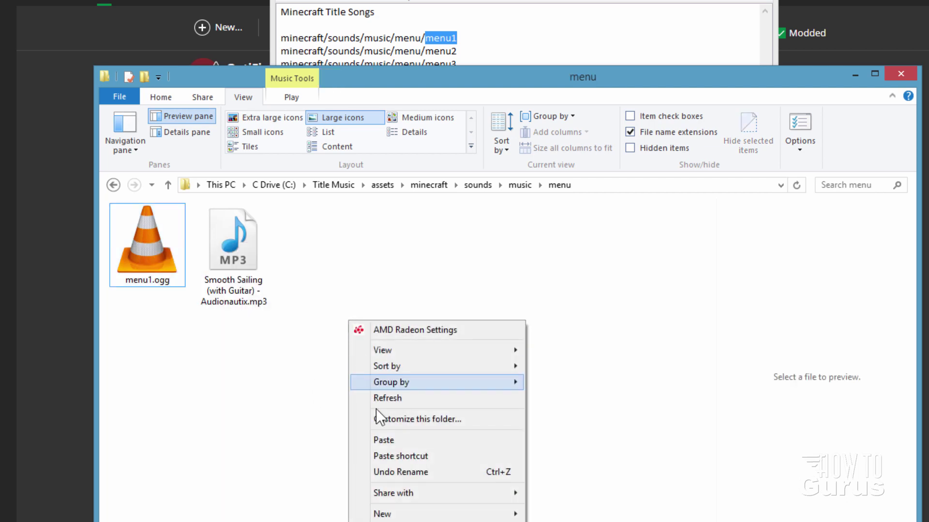
left_click(392, 440)
left_click(152, 292)
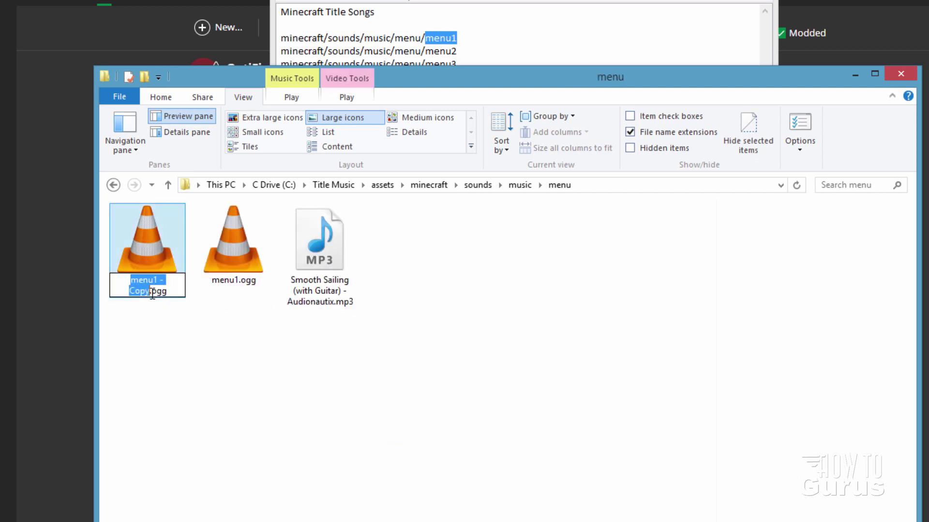
key("BackSpace")
key("BackSpace")
key("BackSpace")
key("BackSpace")
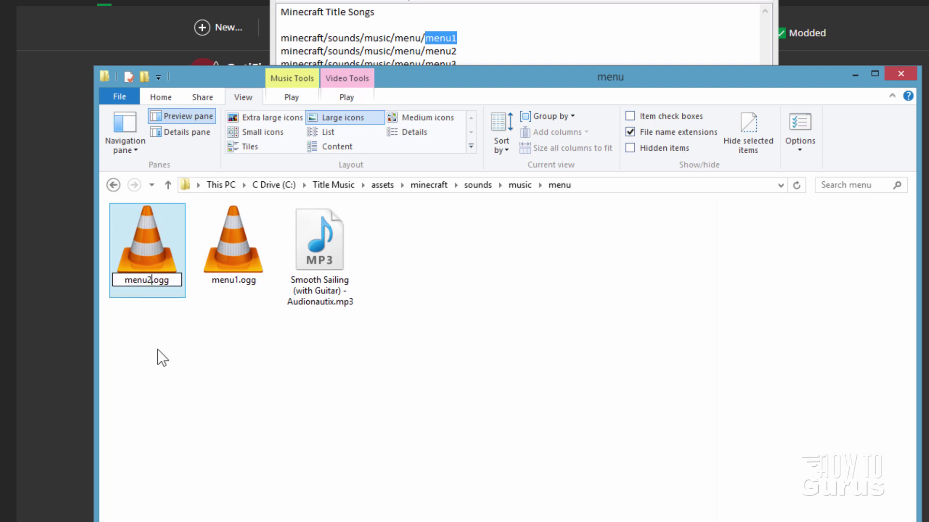
type("2")
key("Return")
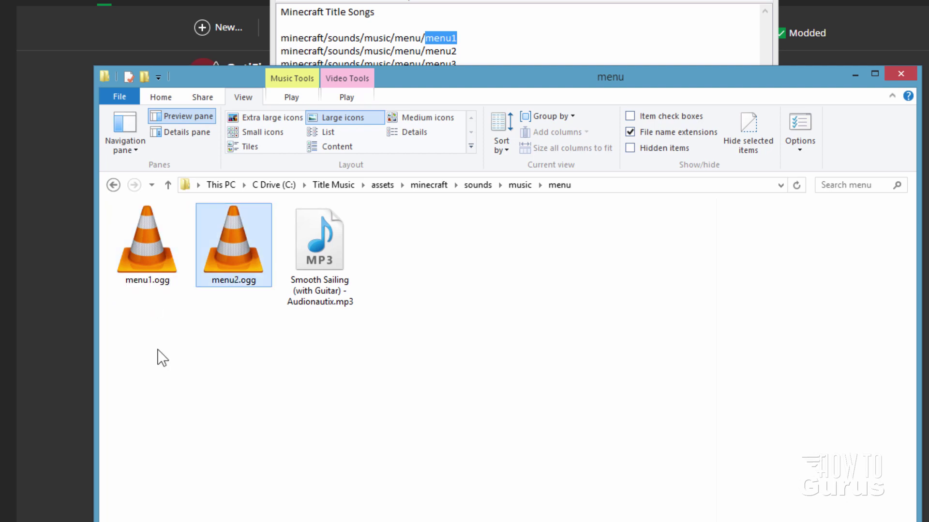
Step: Duplicate menu2.ogg and rename the copy menu3.ogg
right_click(234, 242)
key("Escape")
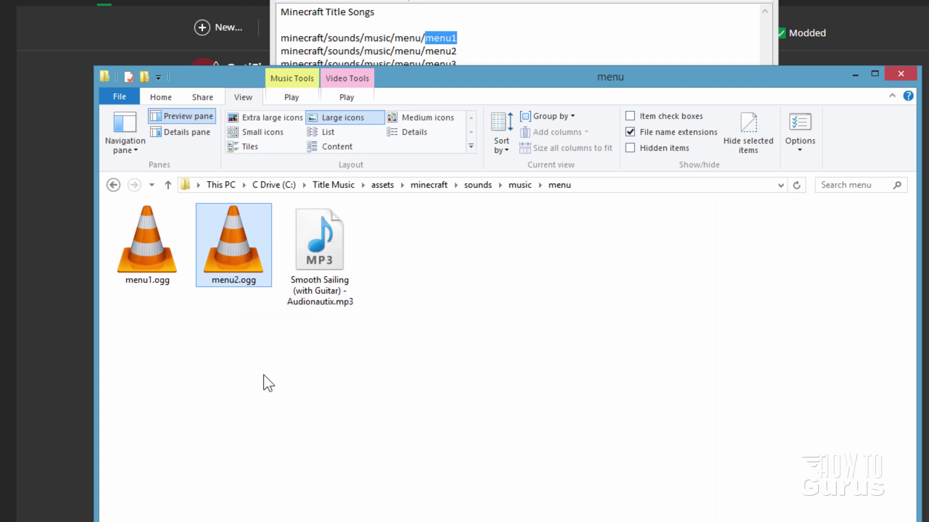
right_click(268, 383)
left_click(304, 494)
left_click(237, 293)
left_click(236, 291)
key("BackSpace")
key("BackSpace")
key("BackSpace")
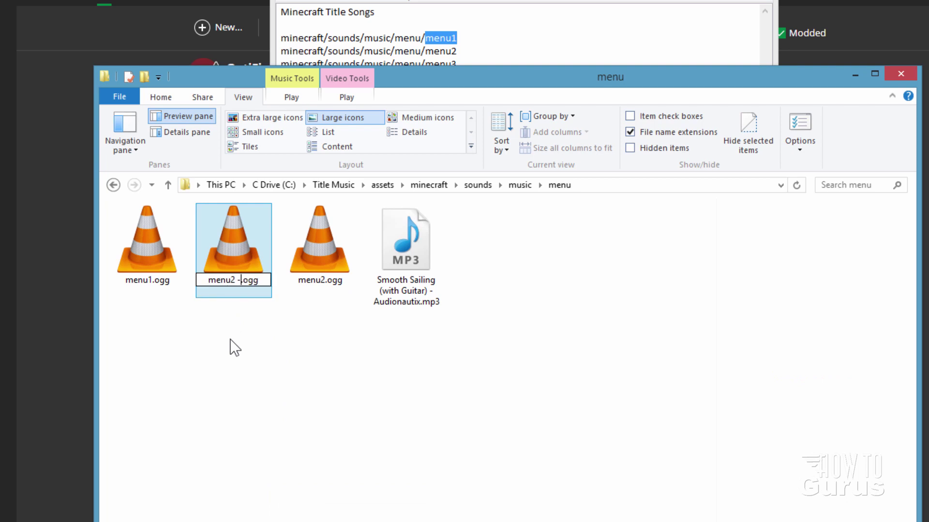
key("Return")
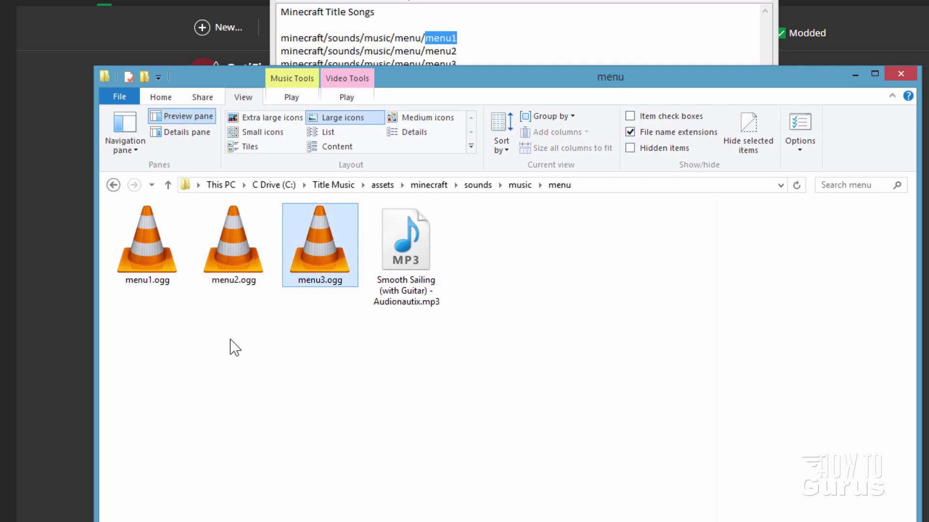
Step: Duplicate menu3.ogg and rename the copy menu4.ogg
right_click(309, 228)
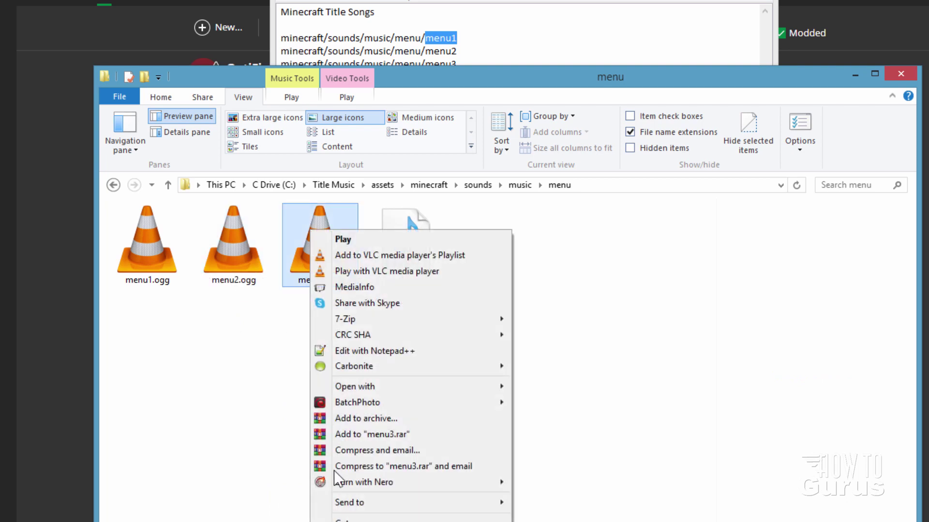
key("Escape")
right_click(276, 358)
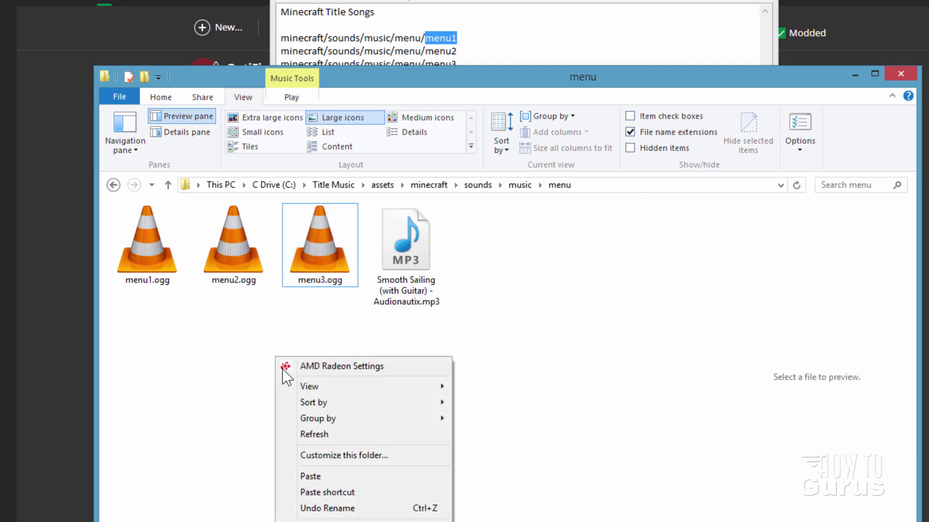
left_click(318, 474)
left_click(319, 292)
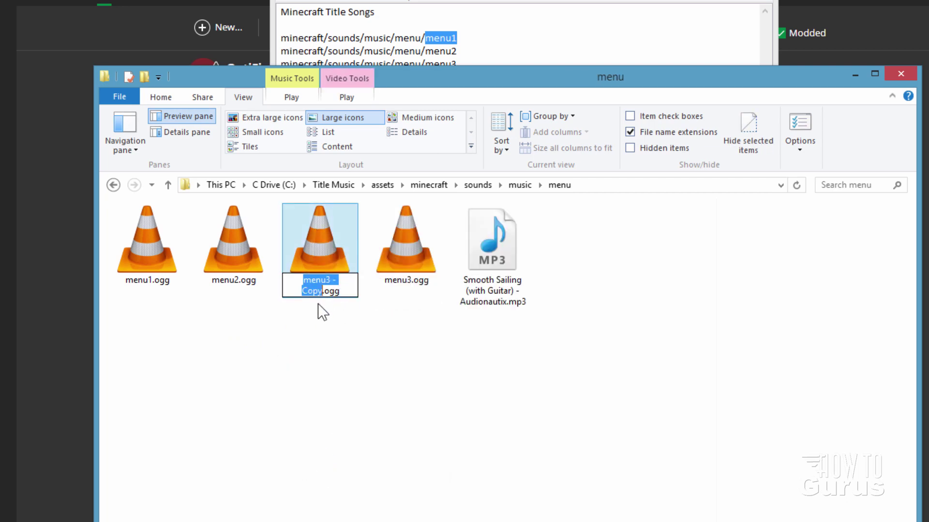
left_click(322, 290)
key("BackSpace")
key("BackSpace")
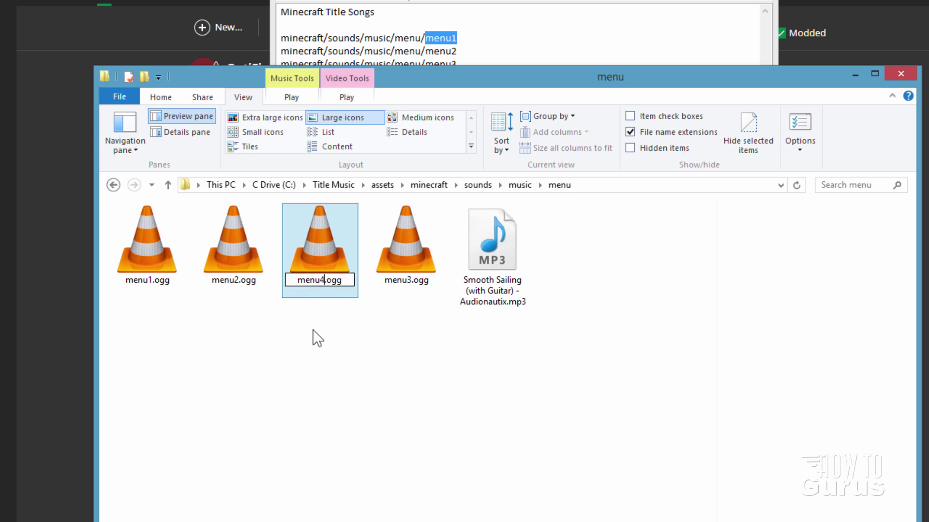
key("Return")
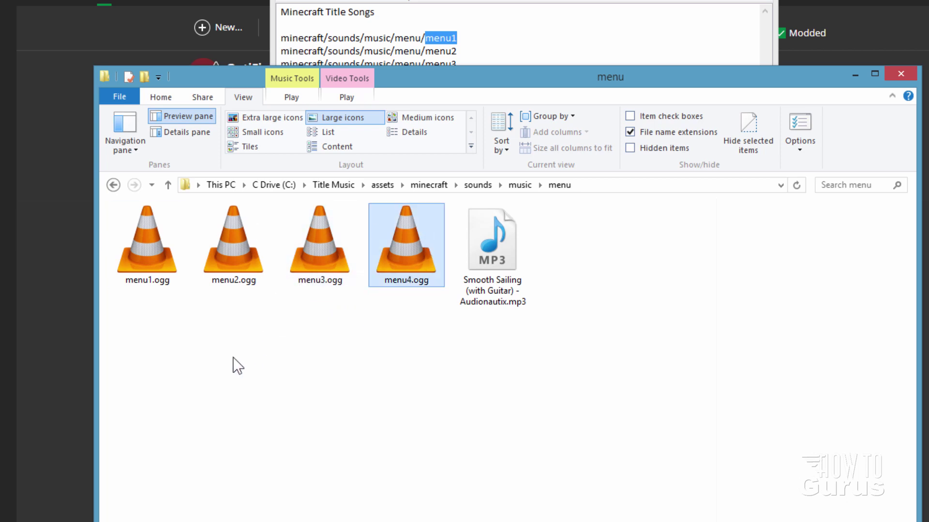
left_click(271, 344)
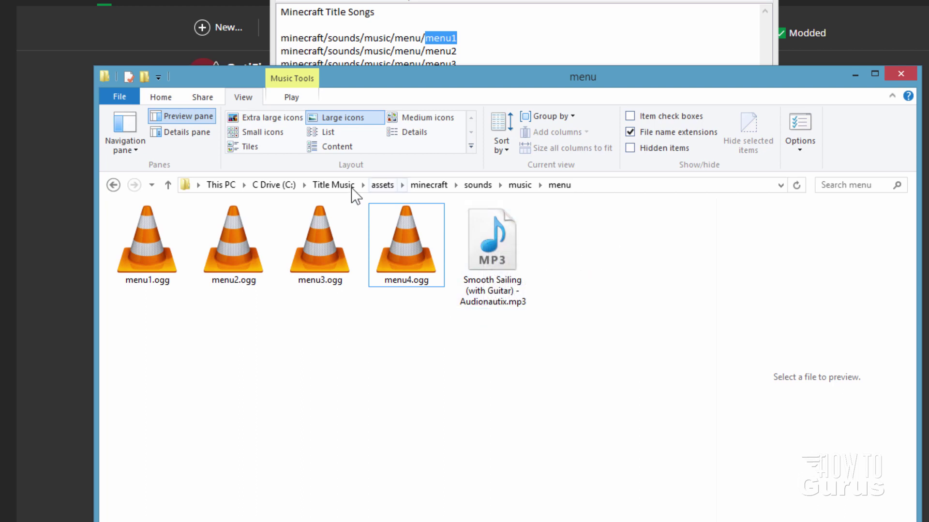
Step: In Title Music, zip assets, pack.mcmeta and pack.png into Menu Music.zip
left_click(335, 185)
left_click(266, 369)
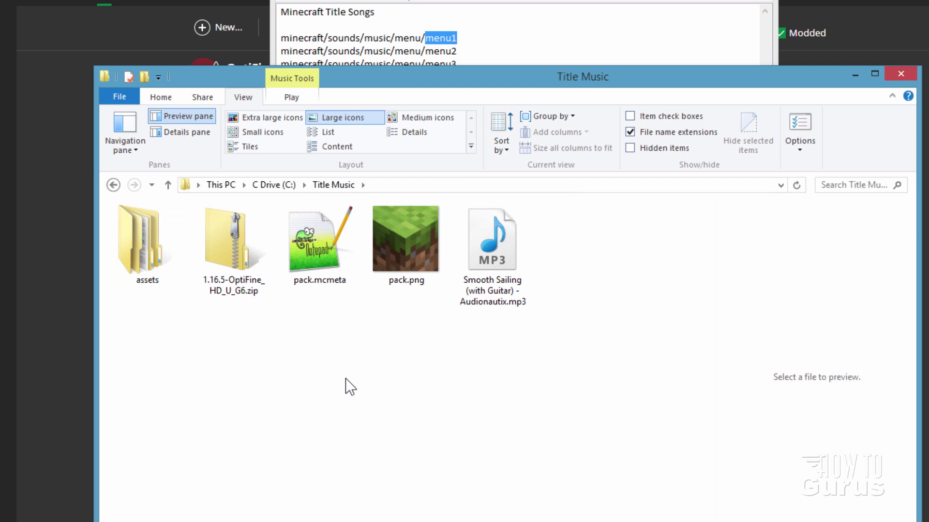
left_click(129, 259)
left_click(295, 286, "ctrl")
left_click(402, 273, "ctrl")
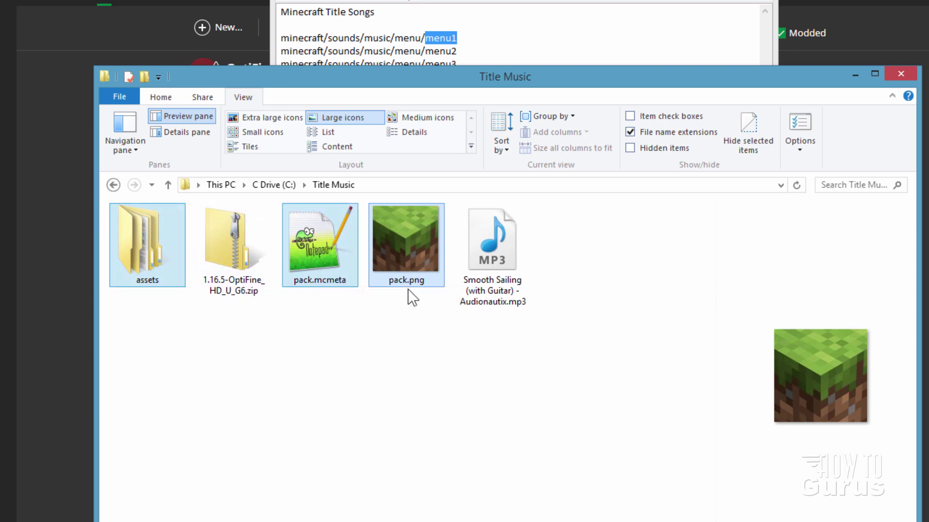
left_click(202, 97)
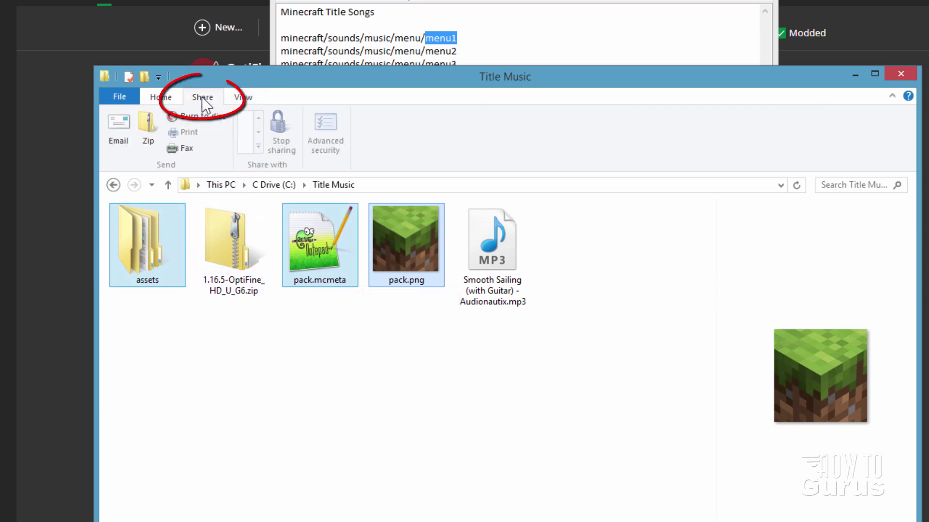
left_click(149, 135)
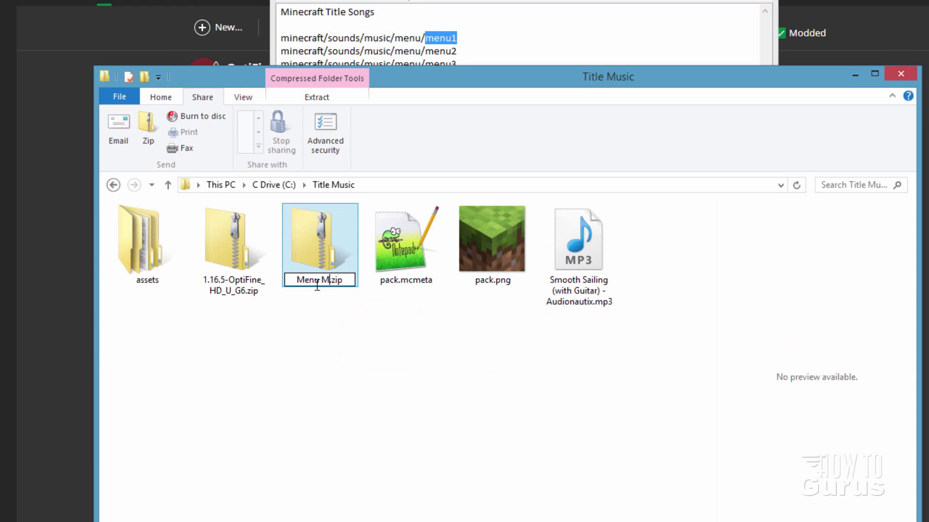
left_click(330, 309)
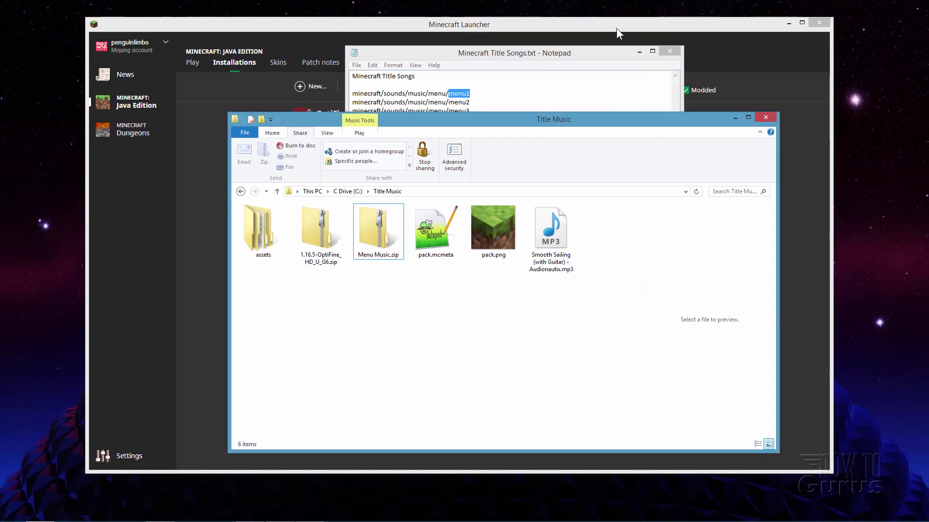
Step: Open the OptiFine installation's resourcepacks folder from the launcher, placed beside the Title Music window
left_click(616, 26)
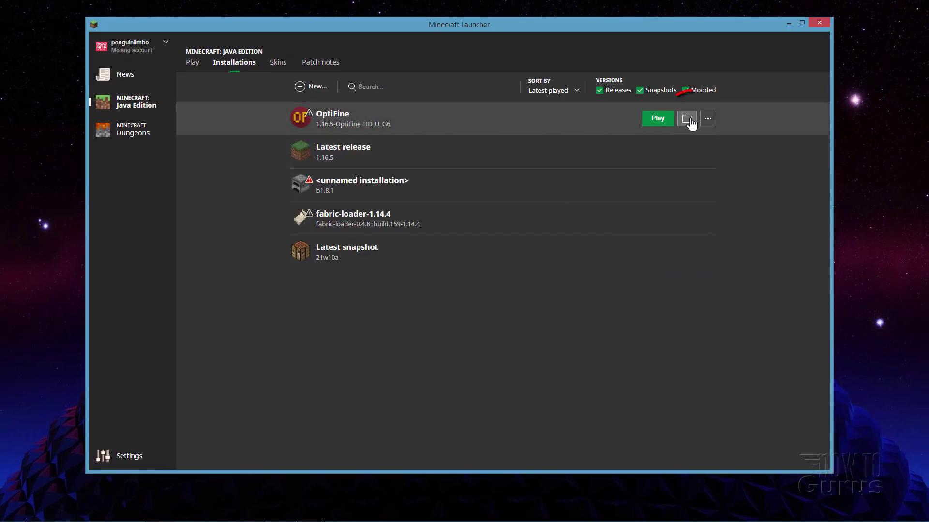
left_click(687, 119)
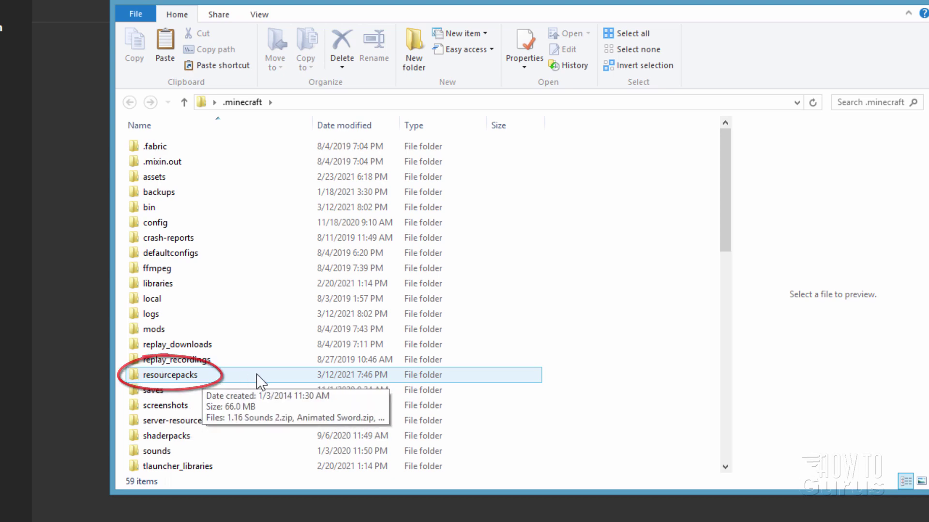
double_click(140, 375)
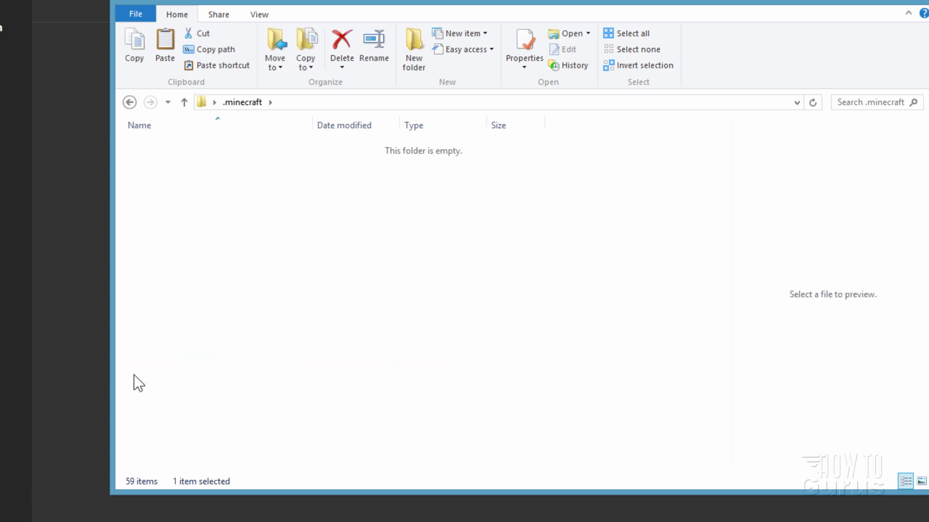
left_click_drag(266, 0, 203, 97)
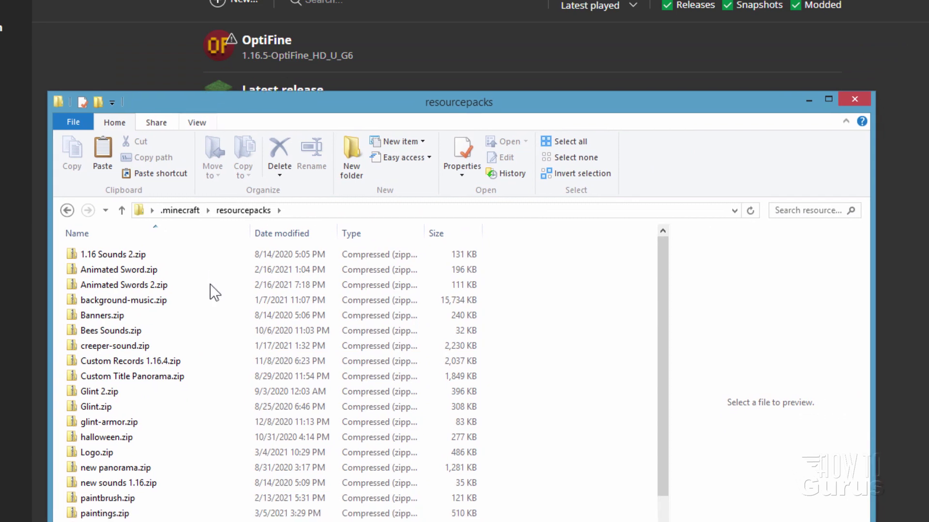
key("alt+Tab")
left_click_drag(352, 51, 572, 14)
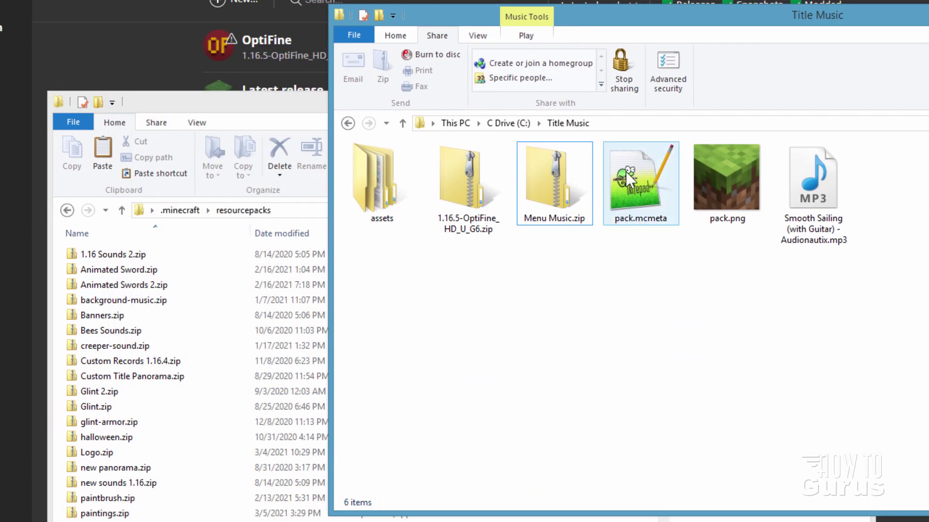
left_click(247, 103)
left_click(197, 123)
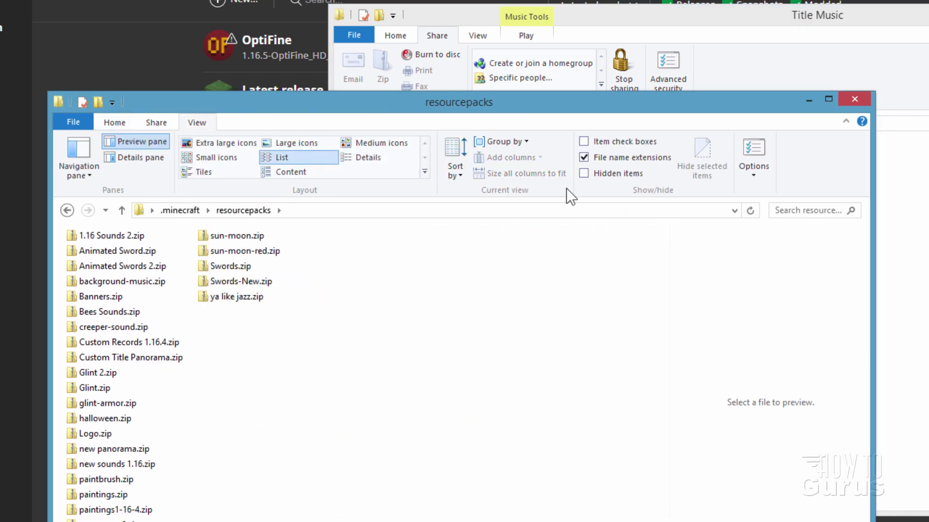
left_click_drag(510, 104, 378, 90)
Step: Drag Menu Music.zip into resourcepacks, then minimize and close the Explorer windows
left_click(678, 48)
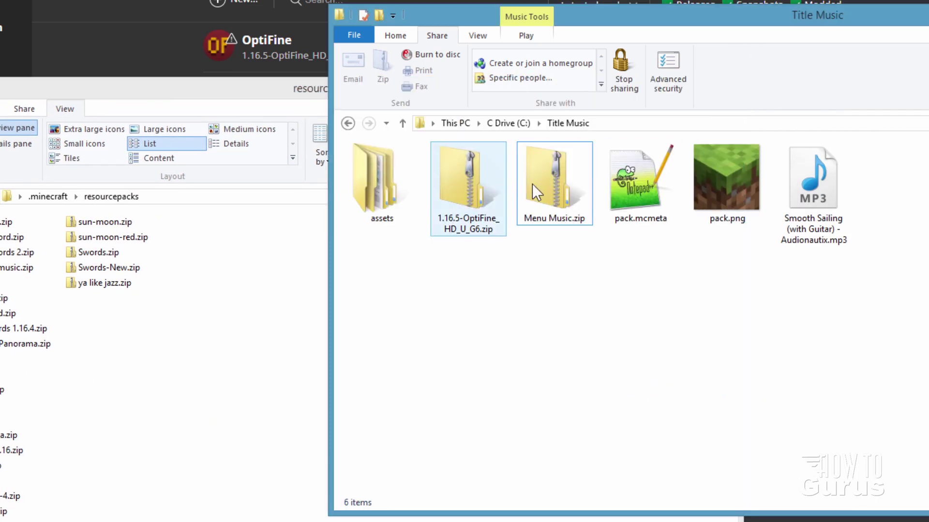
left_click_drag(532, 184, 105, 367)
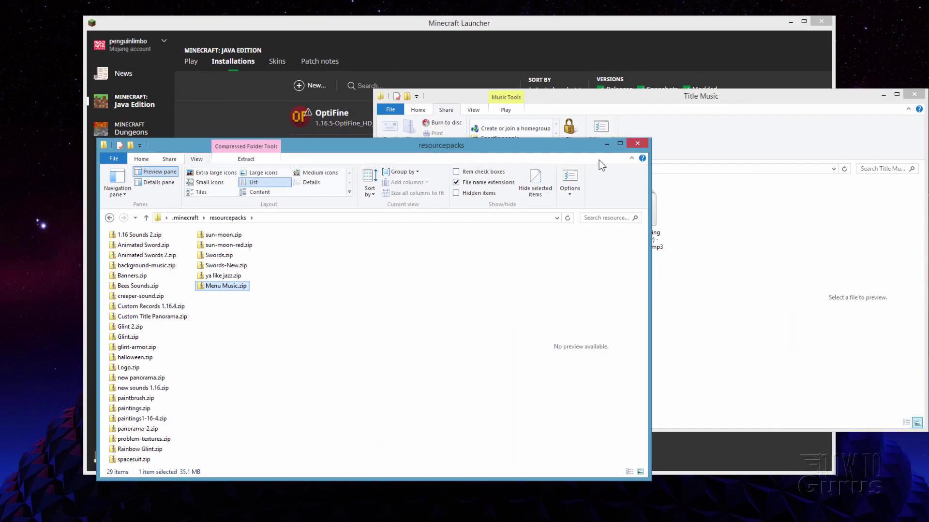
left_click(676, 85)
left_click_drag(667, 106, 431, 112)
left_click(701, 103)
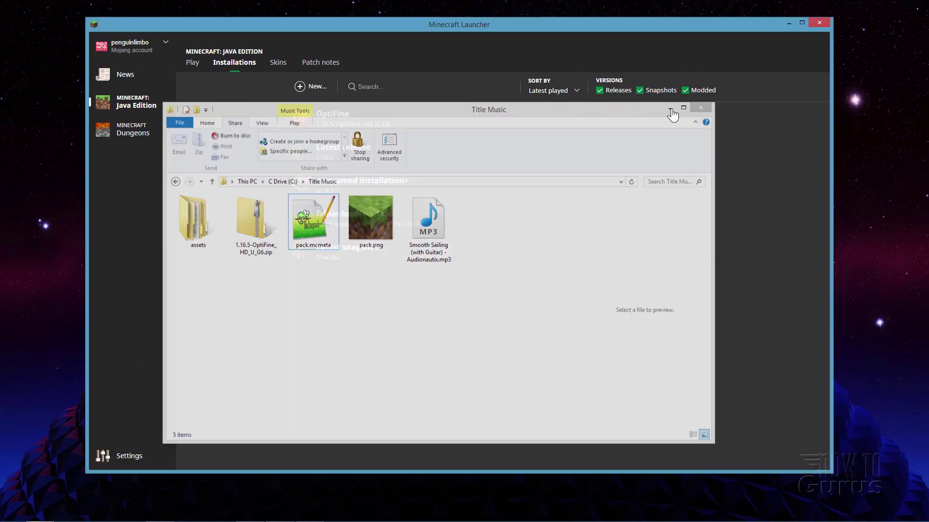
Step: Under Options > Resource Packs, move Menu Music.zip from Available to Selected
mouse_move(450, 119)
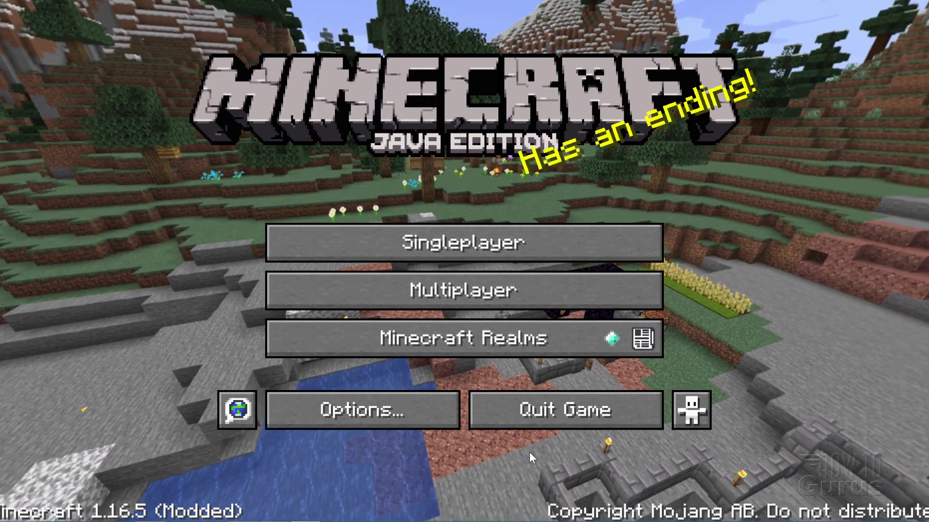
left_click(380, 410)
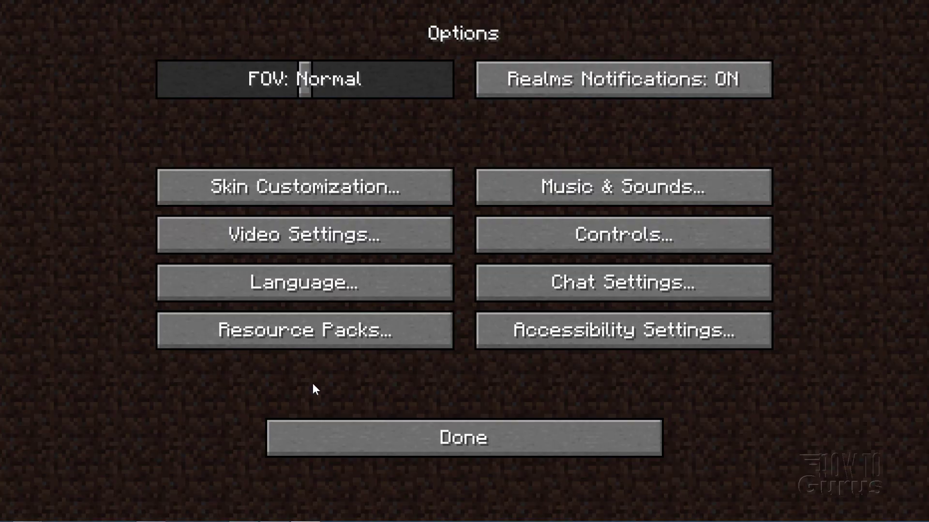
left_click(293, 333)
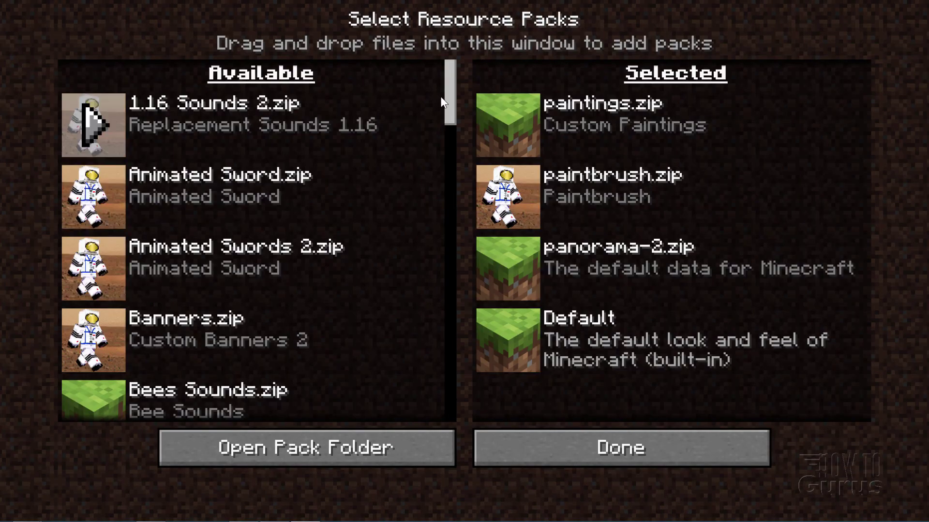
left_click_drag(446, 85, 447, 186)
scroll(319, 255, "down", 2)
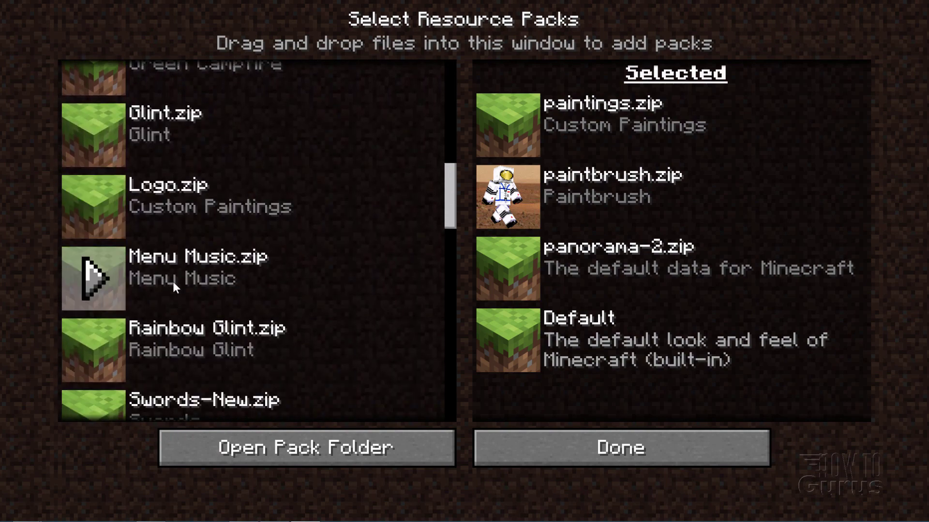
left_click(95, 279)
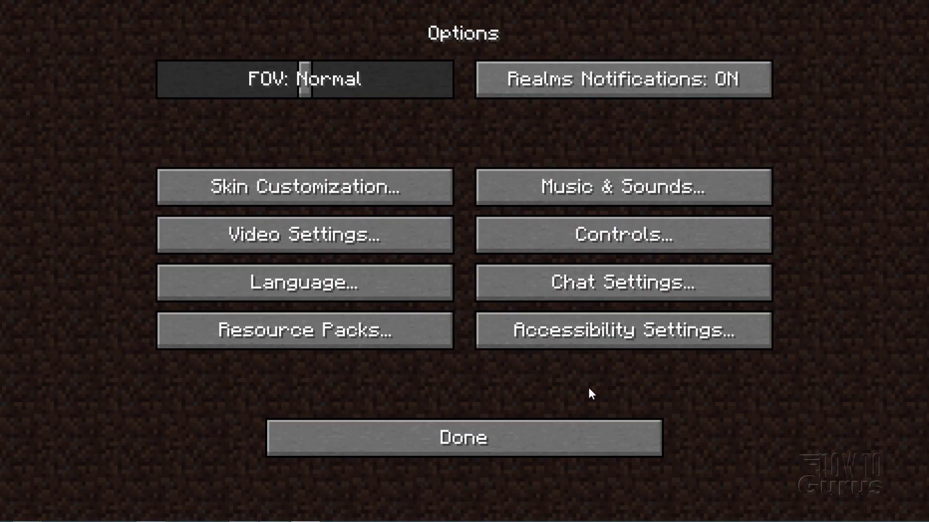
Step: Click Done to return from Options to the 1.16.5 title screen
left_click(463, 431)
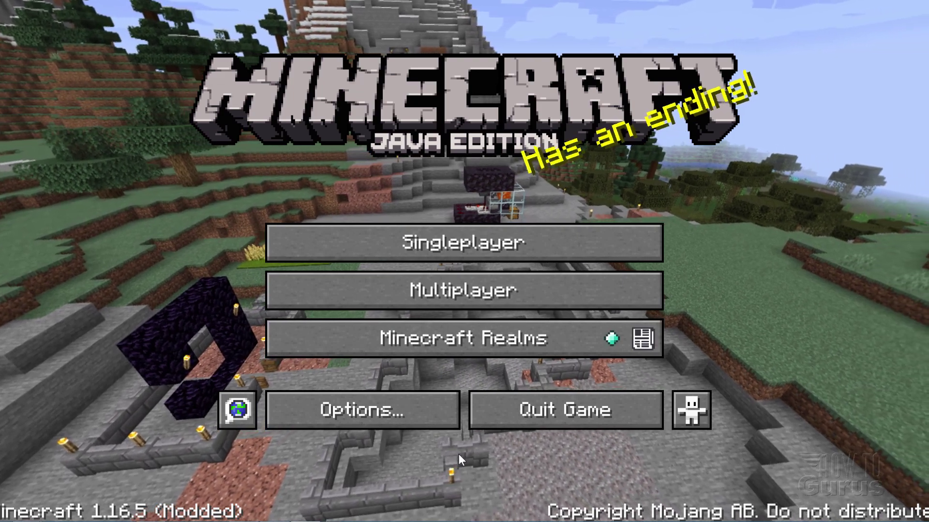
Step: Open Singleplayer and load the Main World save
left_click(445, 247)
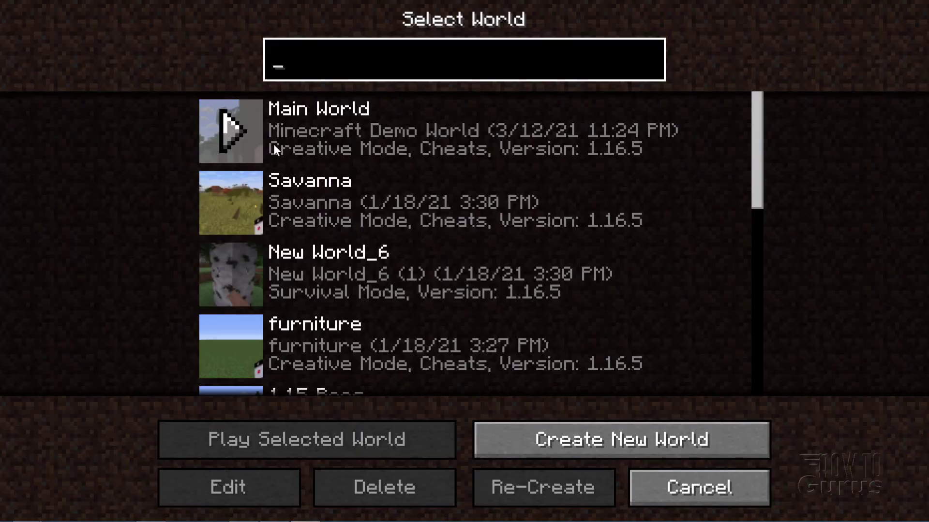
left_click(234, 131)
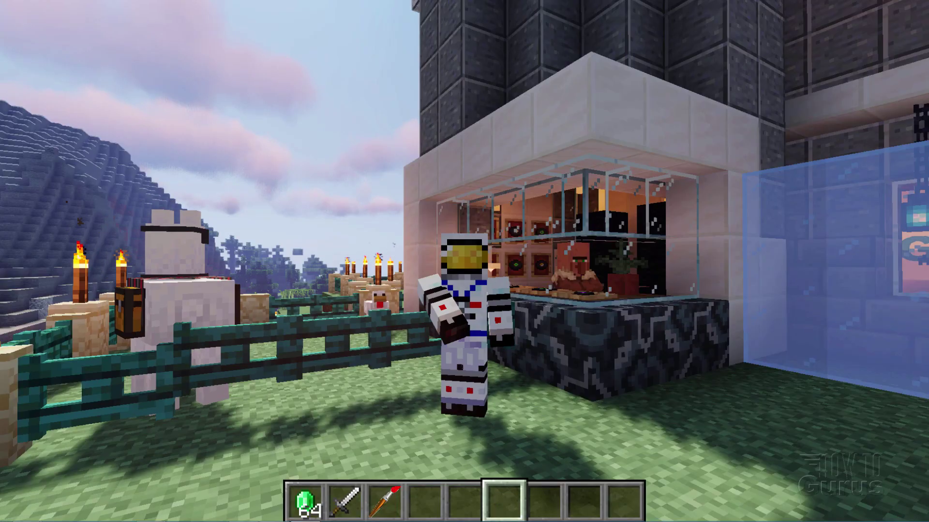